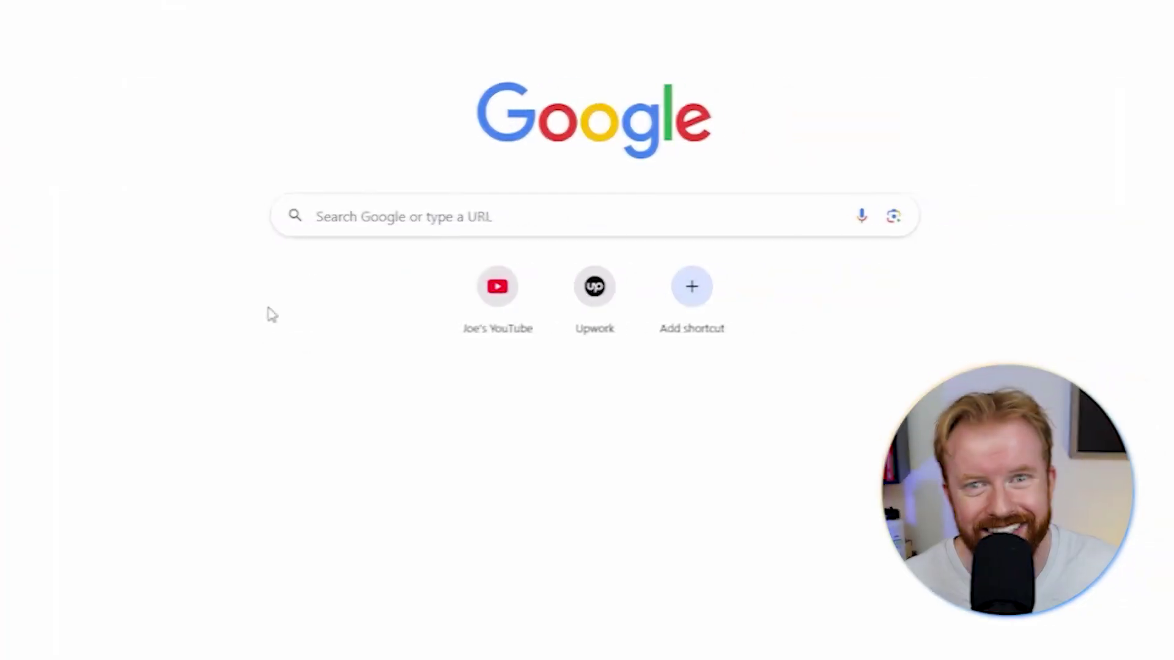
Search Google for 'canva' and open the 'Canva: Visual Suite for Everyone' result
text(canva)
key(Return)
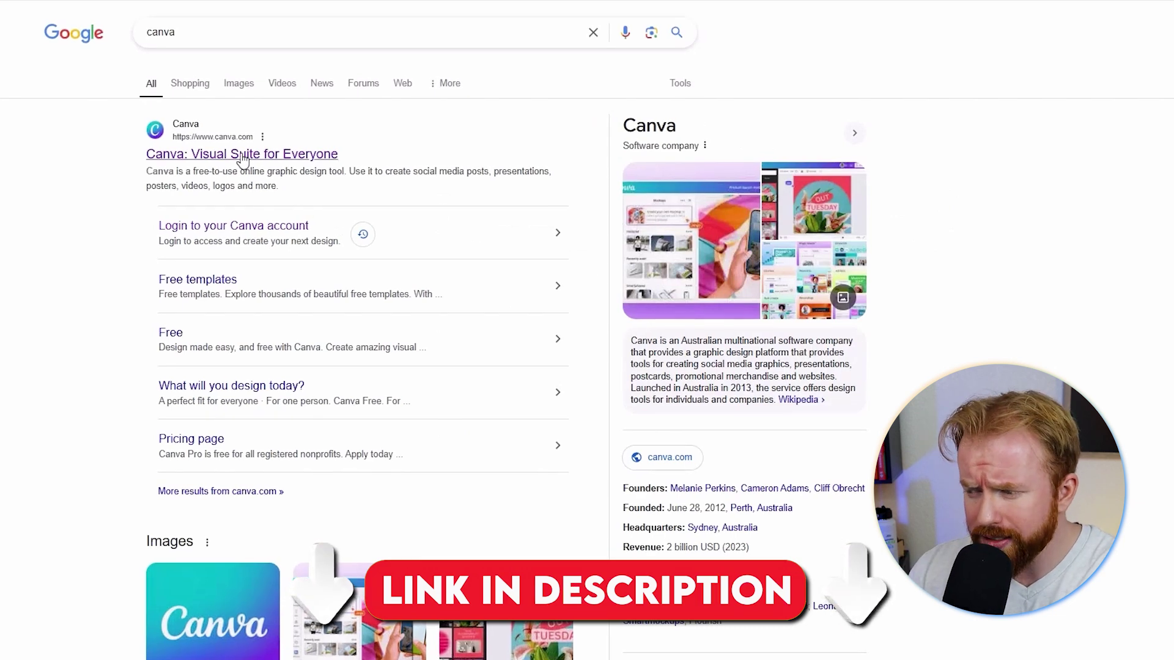
click(310, 157)
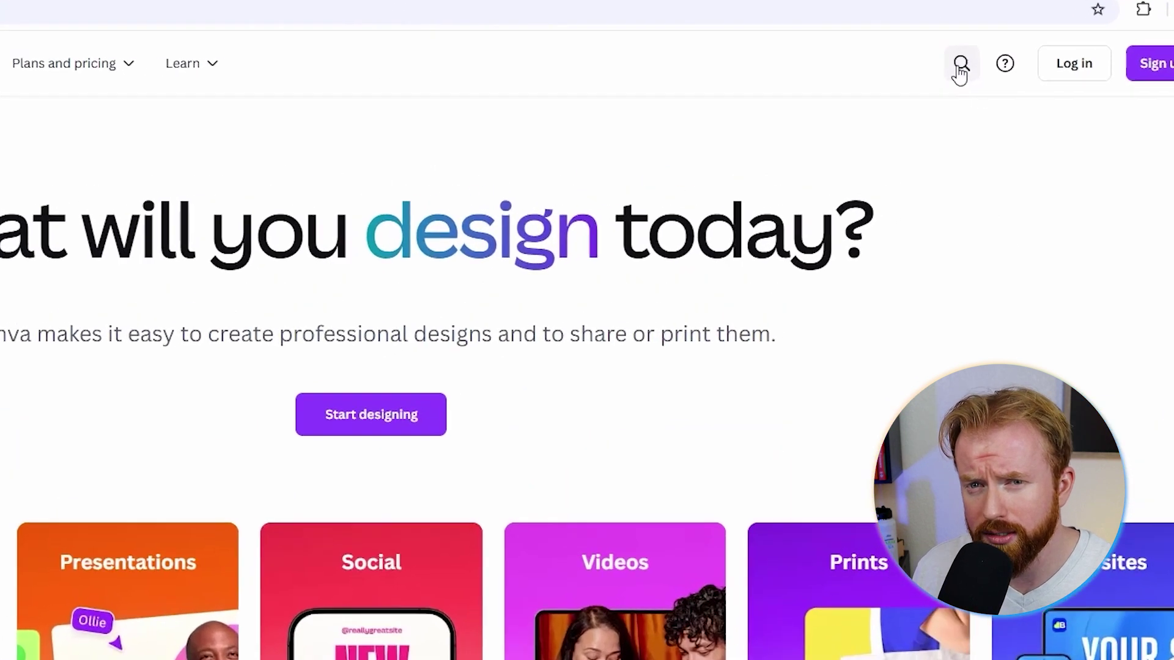
Search Canva for 'infographic' templates and scroll through the template grid
click(983, 75)
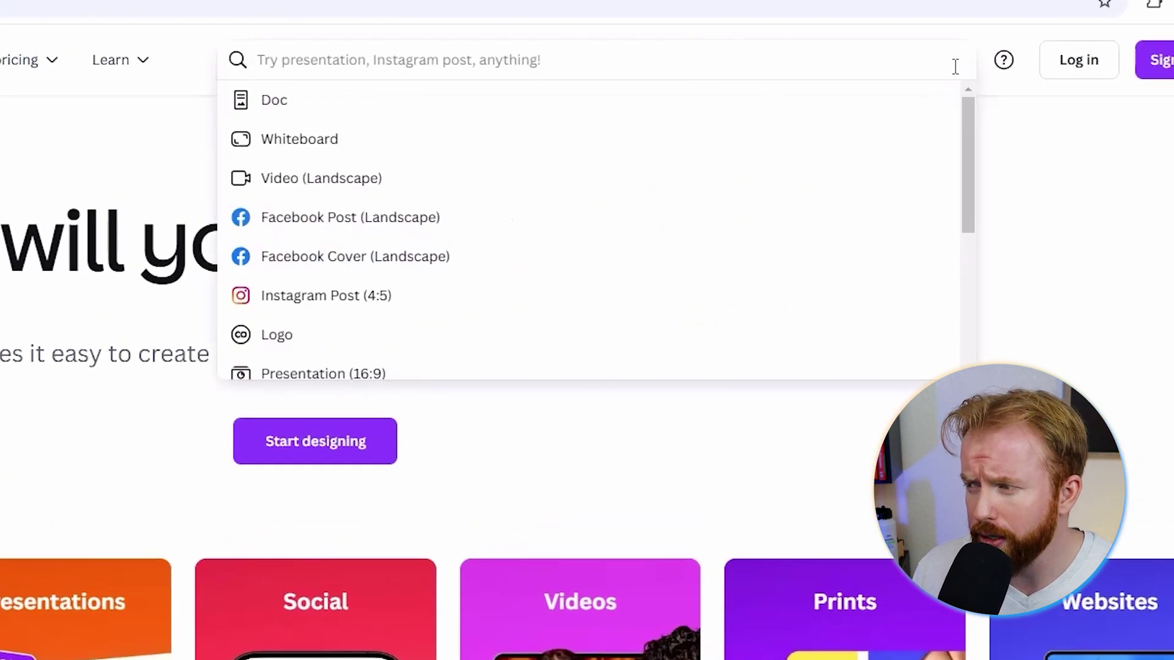
text(infographic)
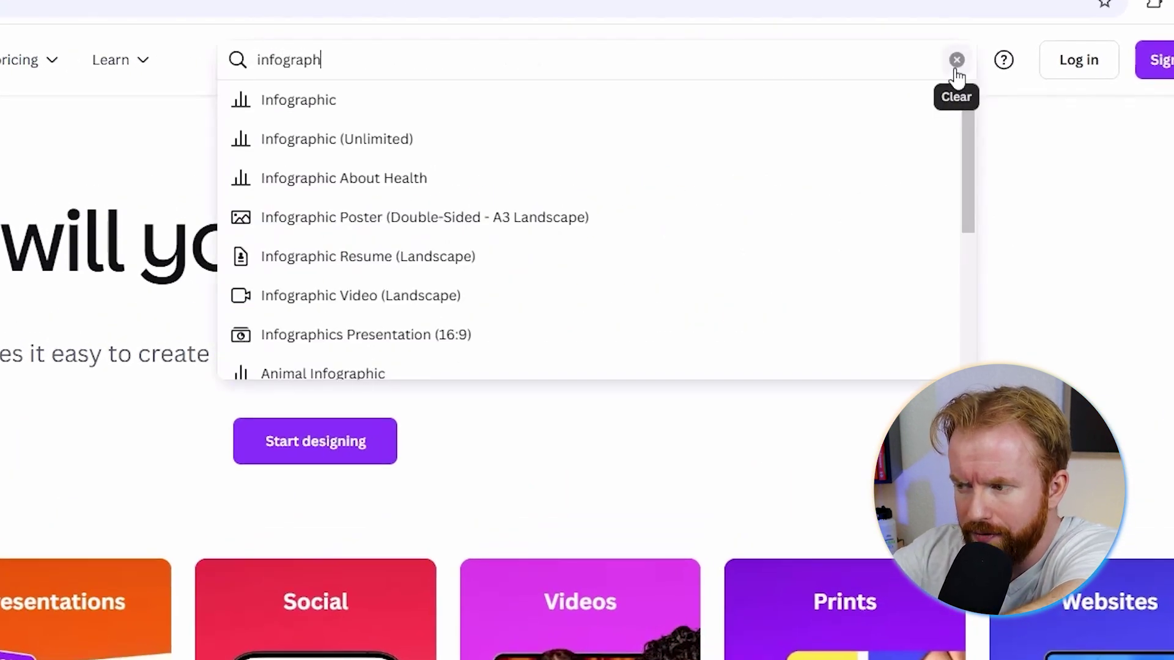
click(309, 105)
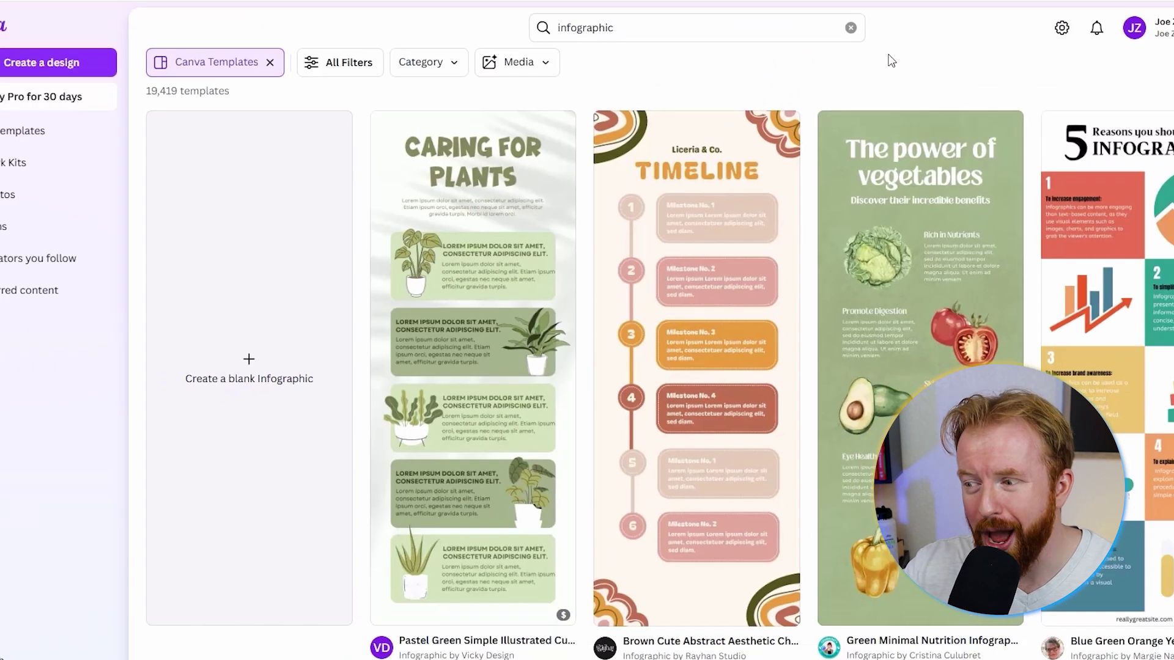
scroll(1153, 122, down, 5)
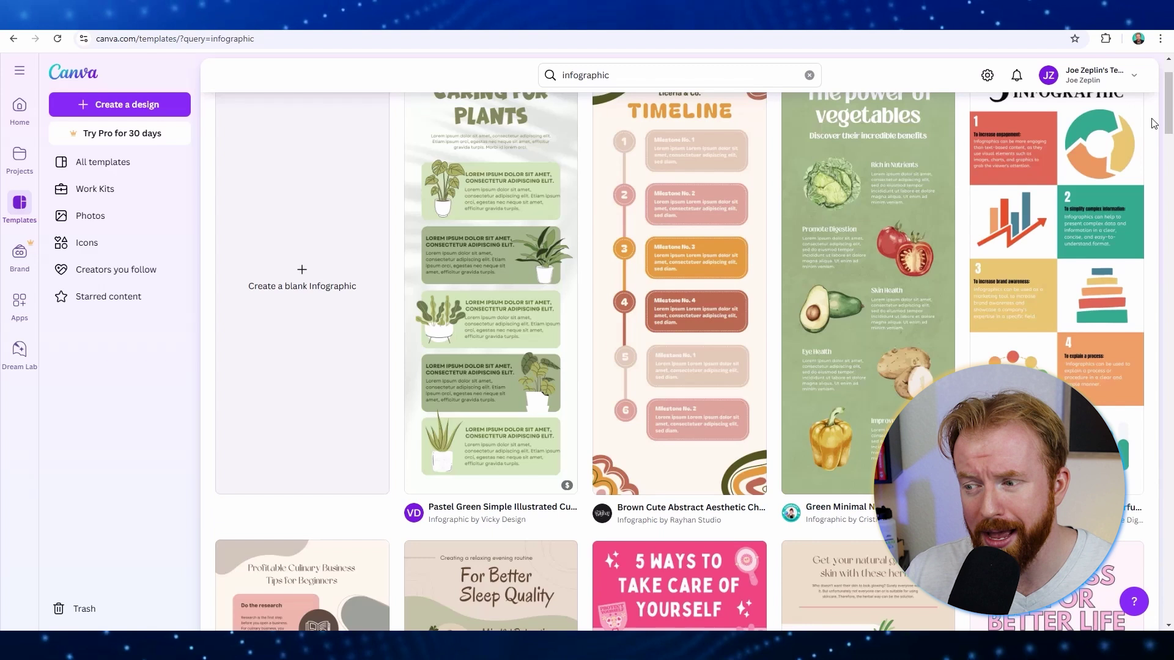
scroll(1152, 123, down, 3)
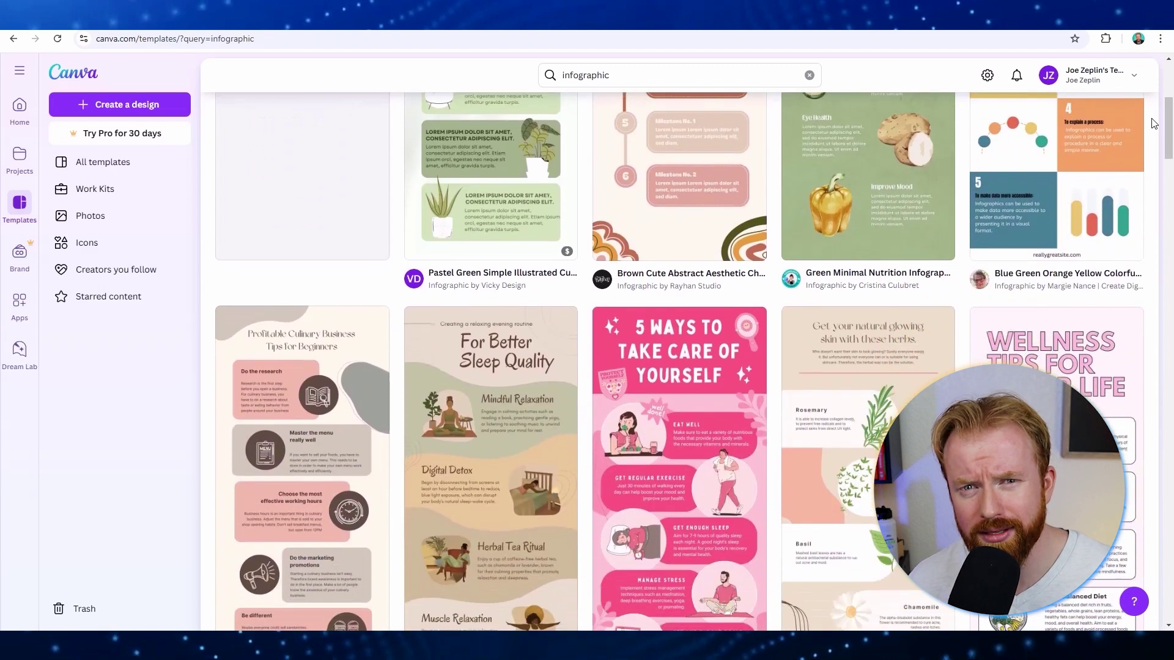
scroll(1153, 123, down, 3)
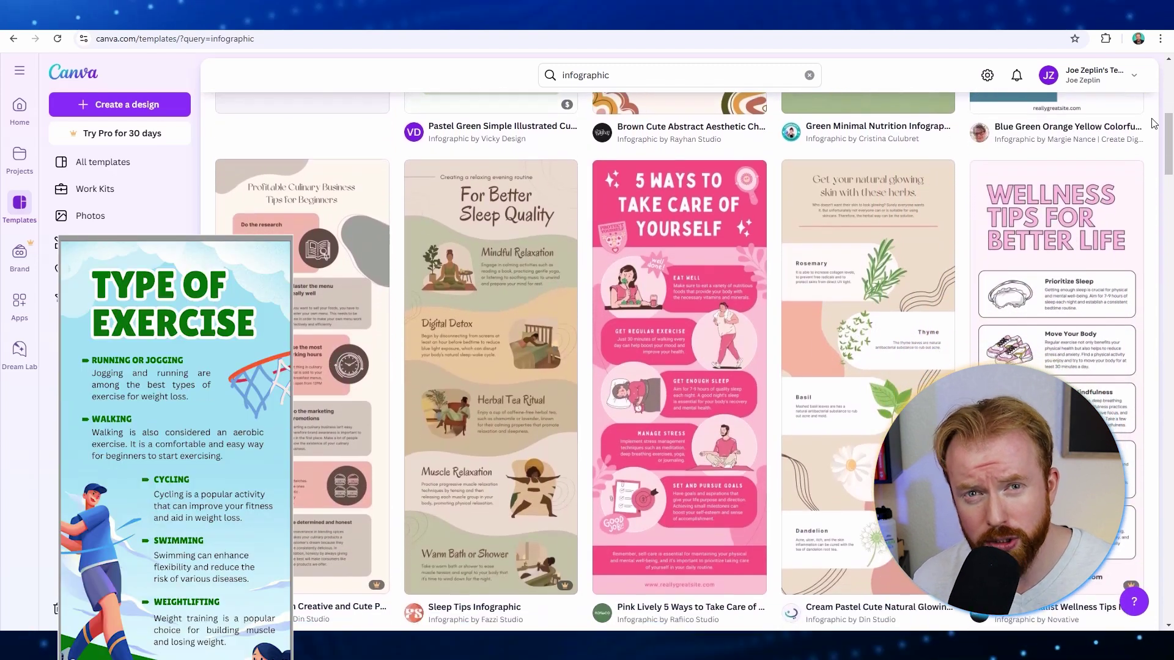
scroll(1153, 123, down, 3)
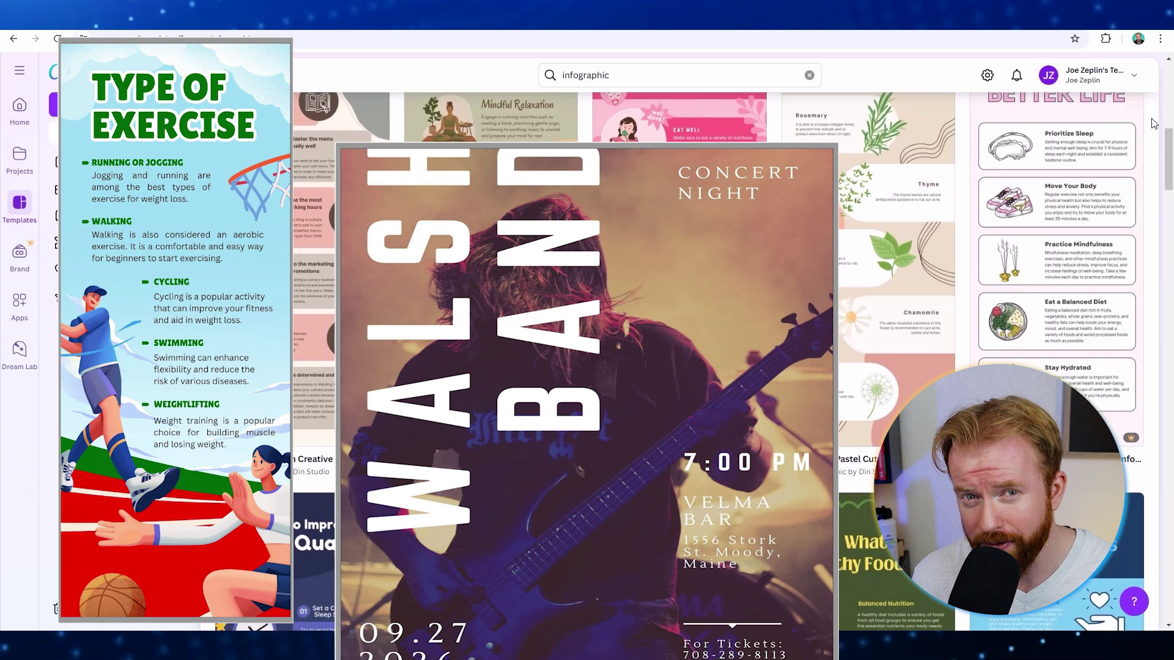
scroll(1153, 122, down, 3)
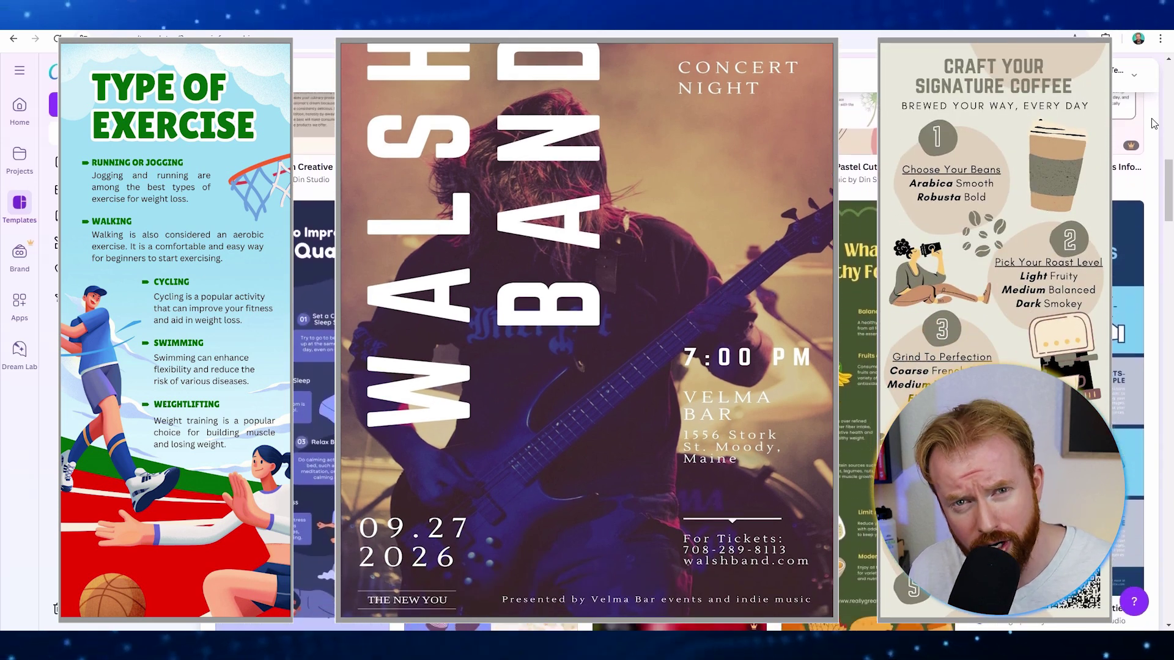
scroll(1153, 123, up, 2)
scroll(1153, 123, up, 10)
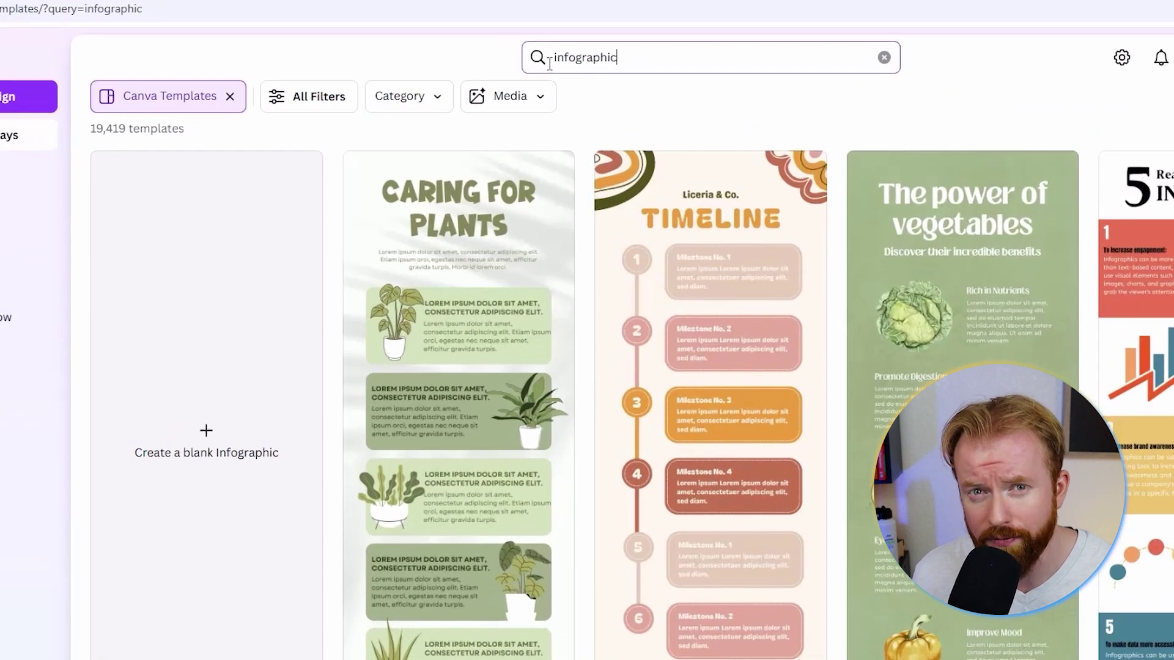
Search 'coffee infographic' and customize the Brown & Tan Coffee Lover Informational Infographic template
click(553, 59)
text(coffe)
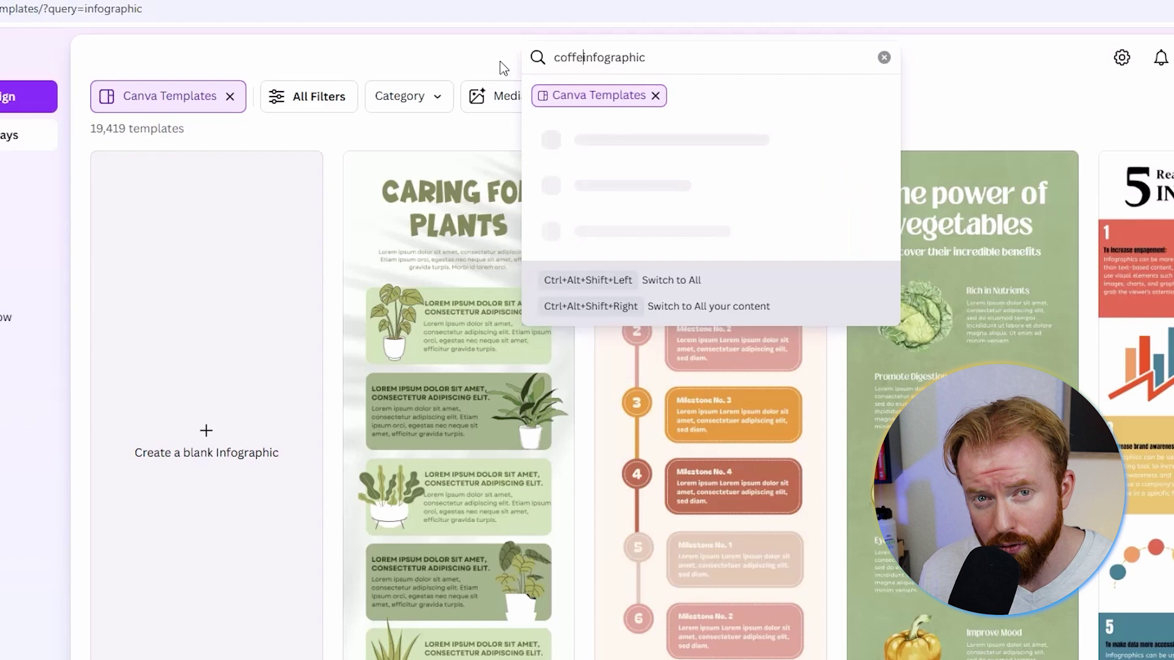
text(e)
key(Return)
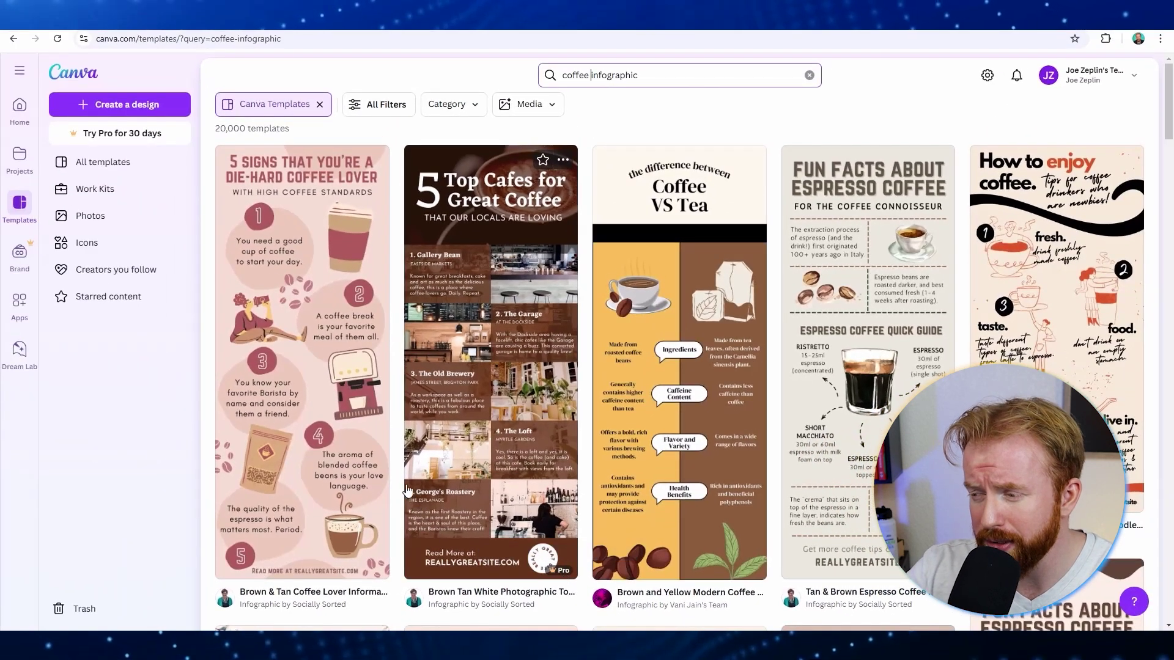
click(306, 437)
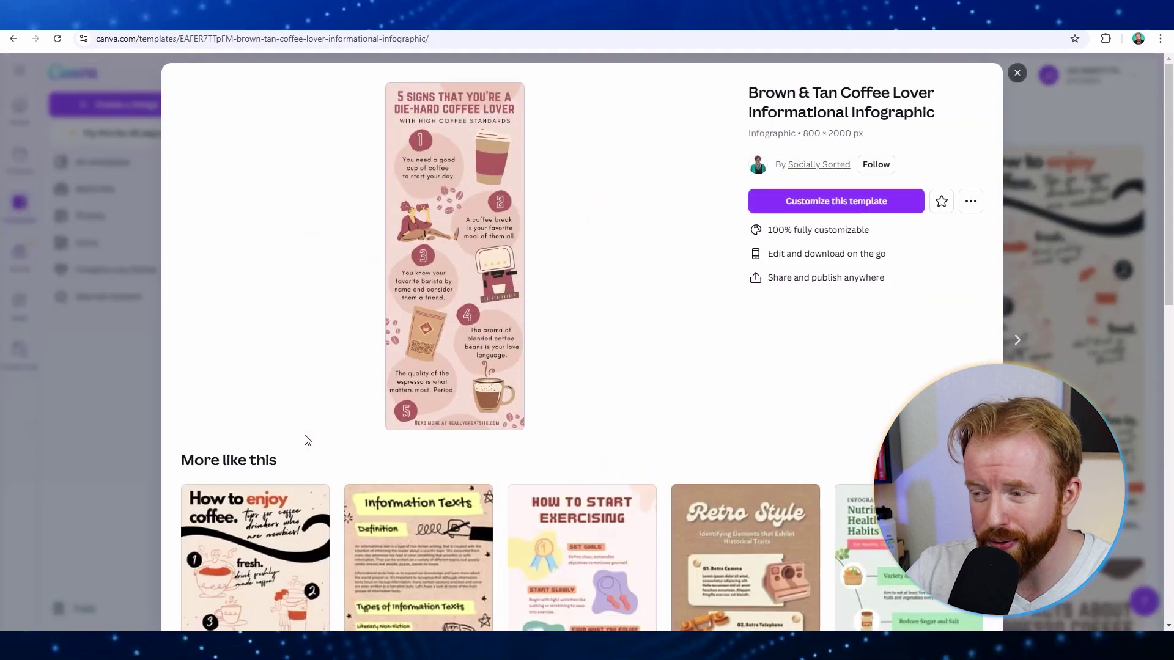
click(855, 209)
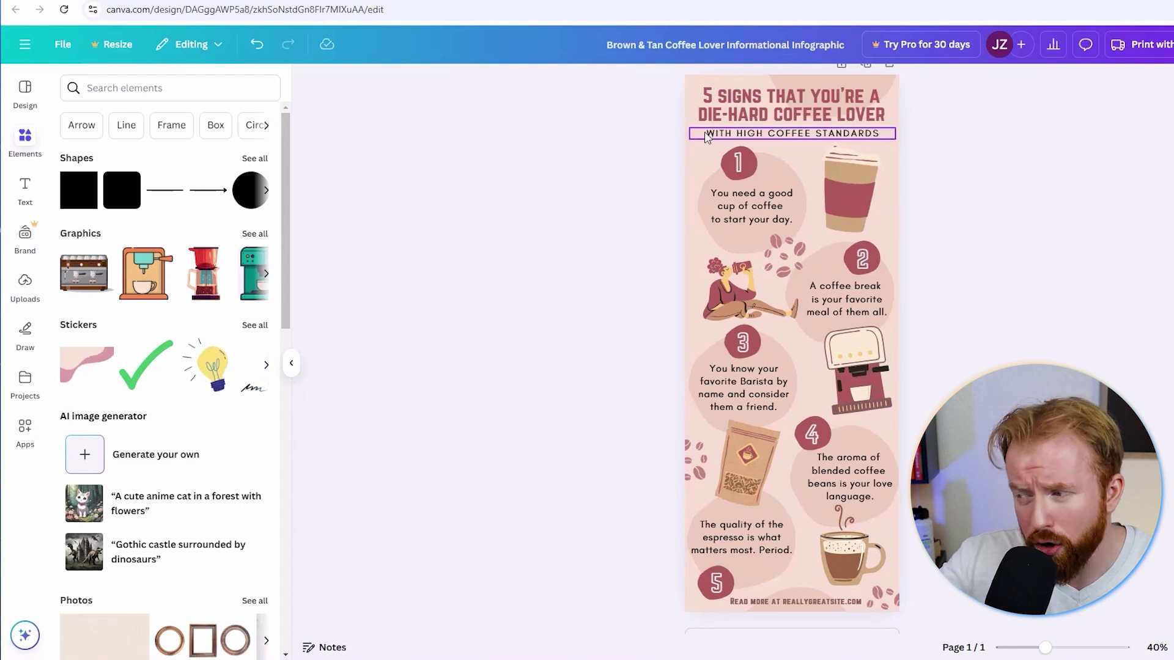
Change the title to 'CRAFT YOUR SIGNATURE COFFEE' and the subtitle to 'BREWED YOUR WAY, EVERY DAY'
click(748, 103)
click(748, 101)
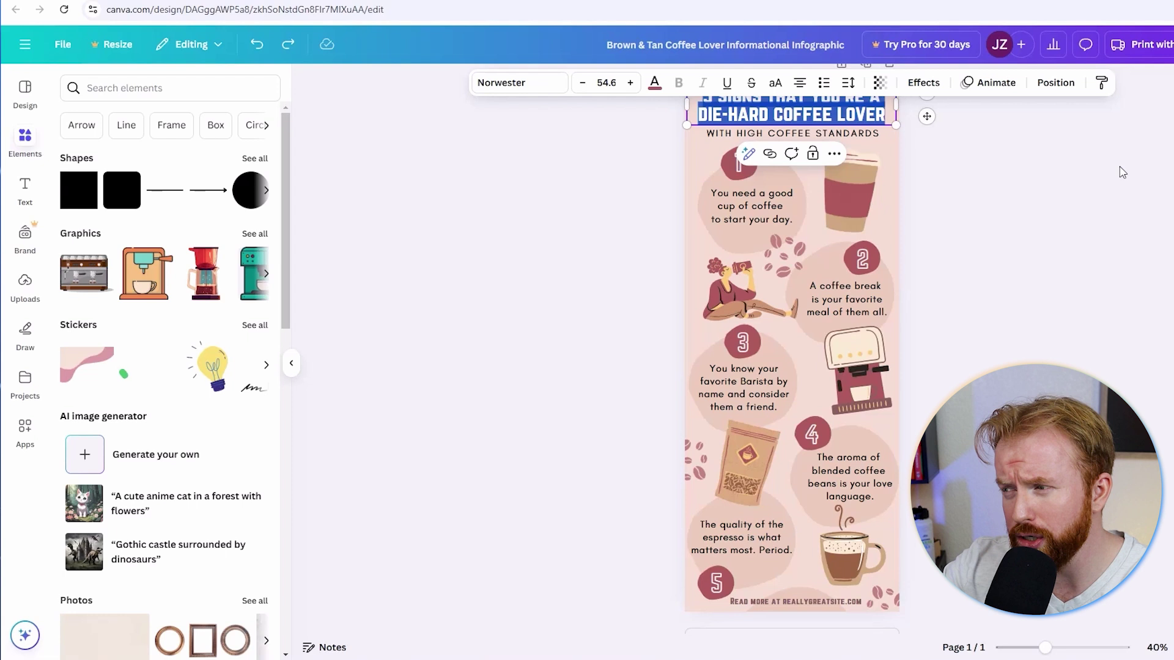
key(BackSpace)
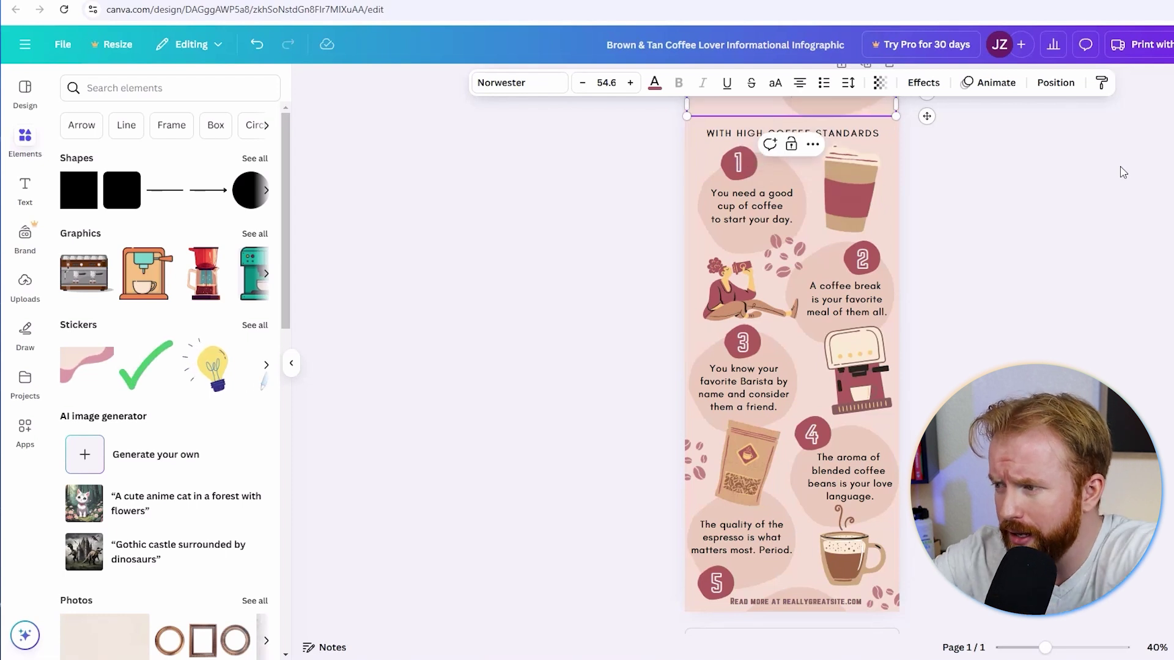
text(CRAFT YOUR SIGNATURE COFFEE)
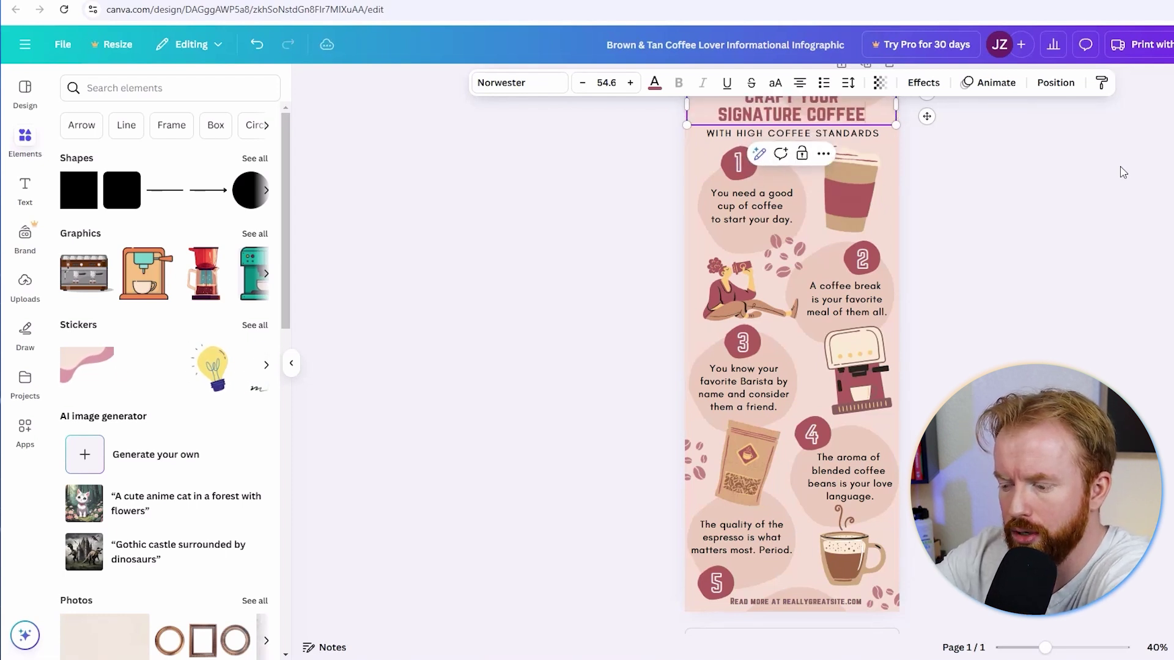
click(1123, 173)
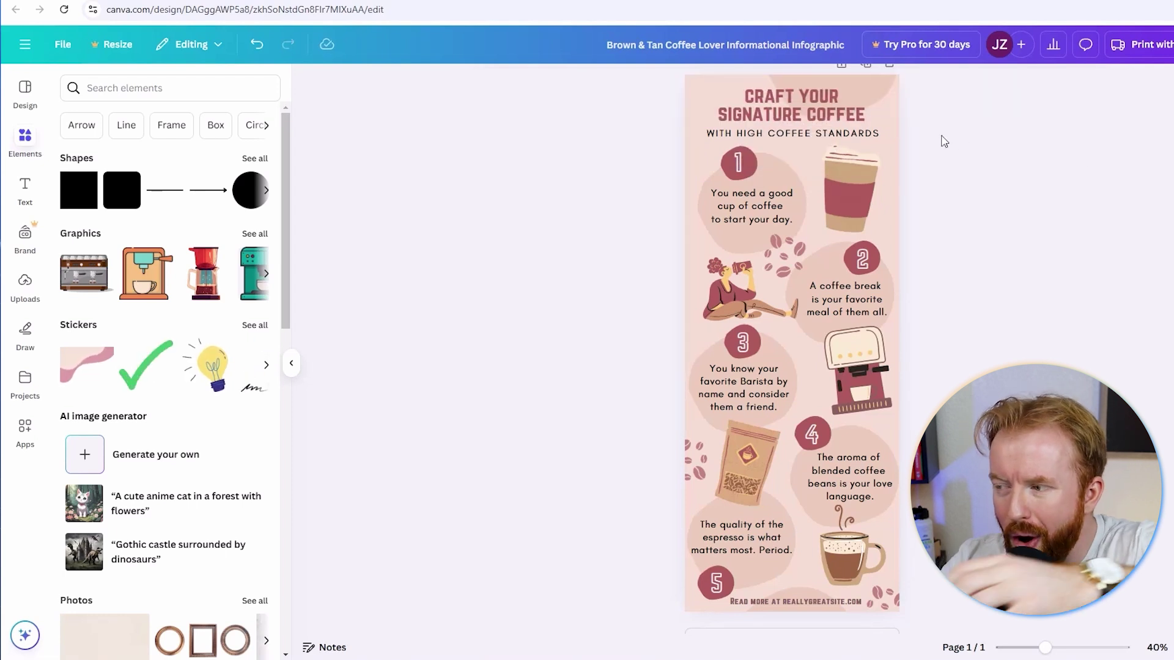
click(874, 135)
click(874, 132)
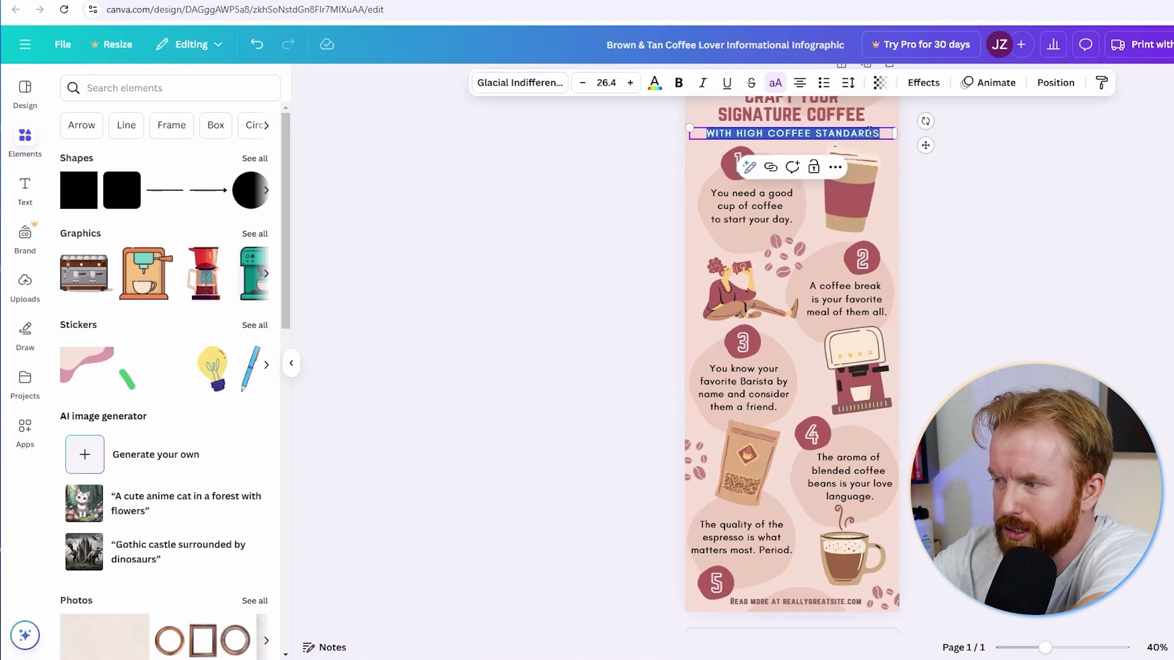
text(BREWED )
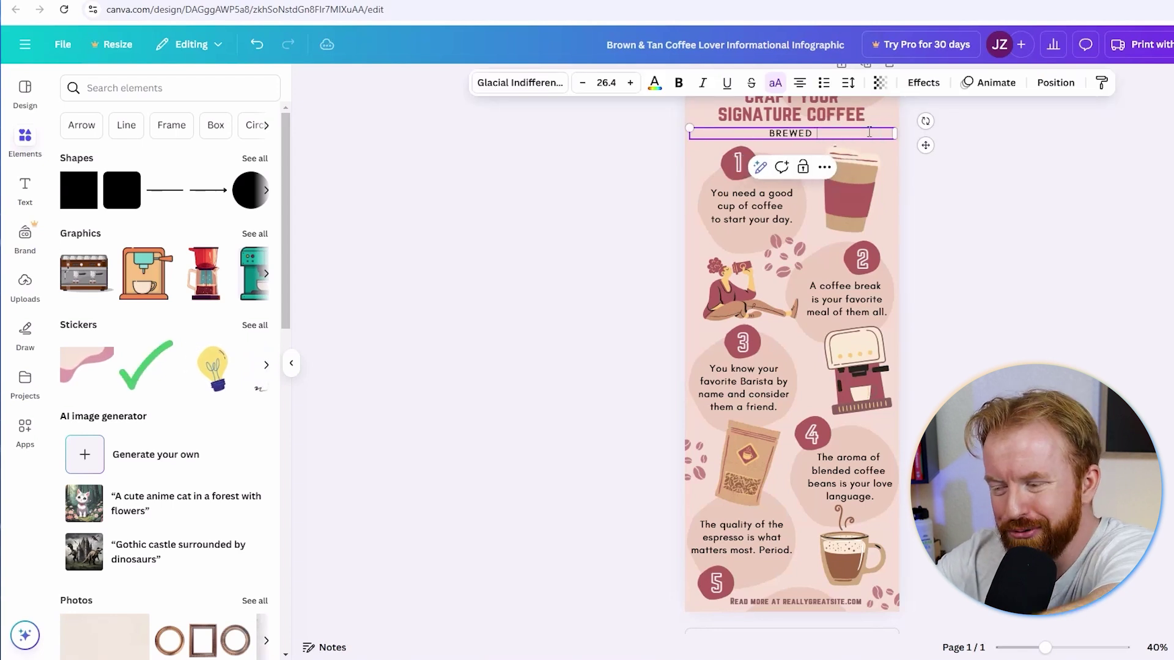
text(YOUR WAY, EVERY DAY)
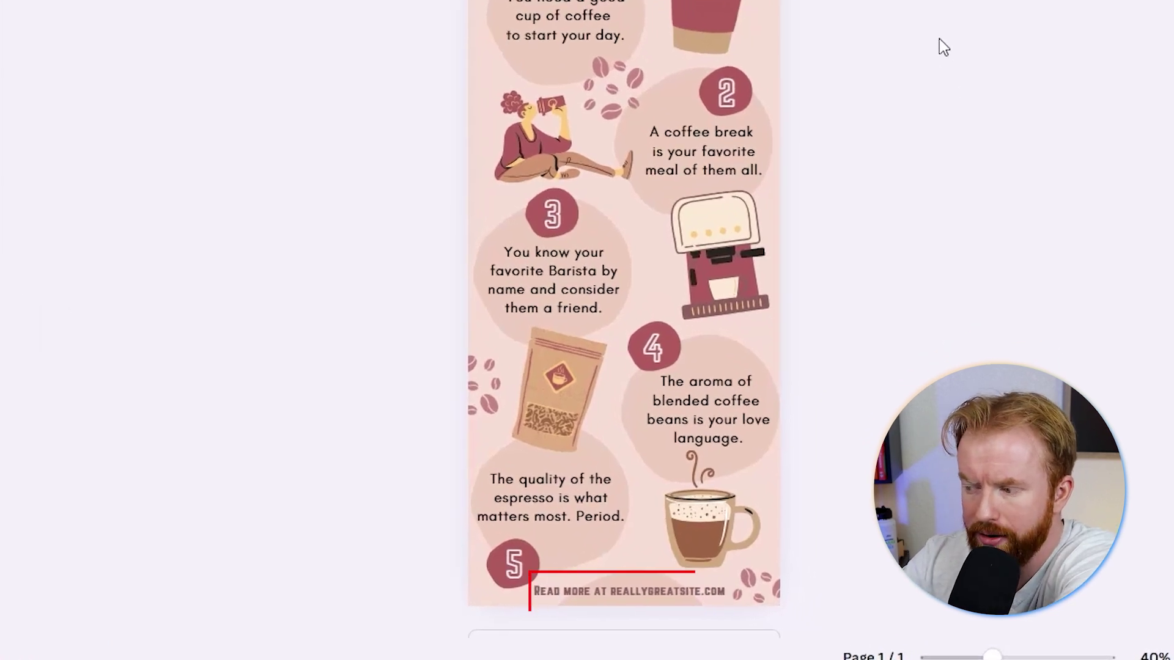
Replace the footer website line with 'ESPRESSO YOURSELF COFFEE' and zoom to fit the page
double_click(634, 594)
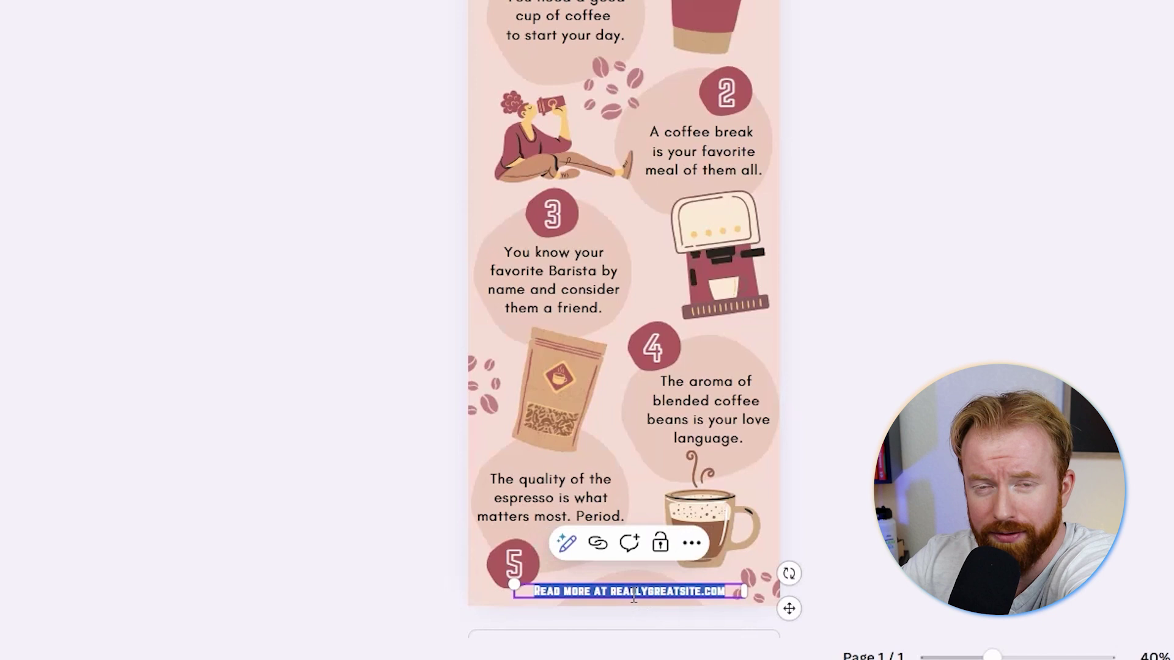
text(ES)
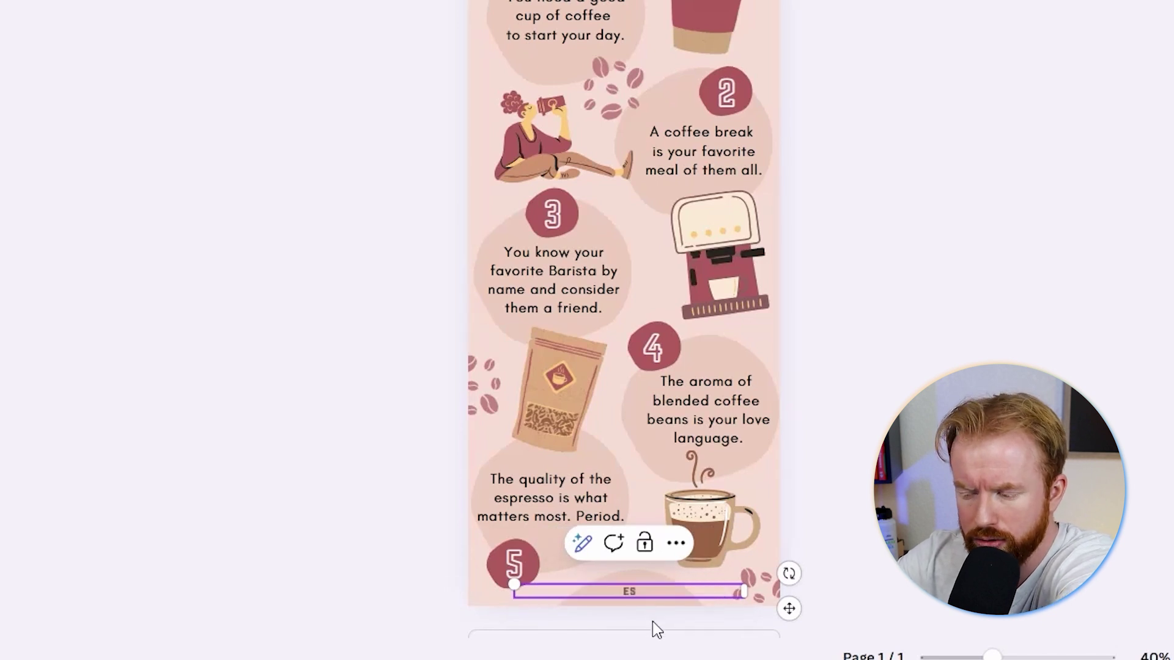
text(PRESSO YOURSELF COFFEE)
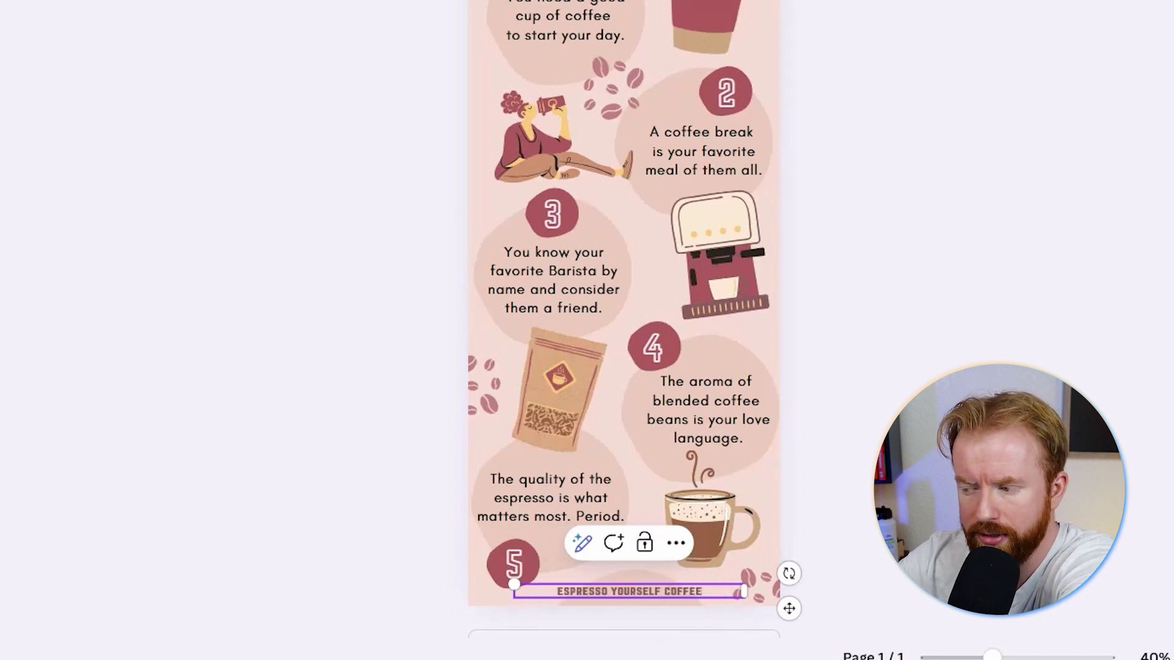
key(Escape)
scroll(628, 628, up, 5)
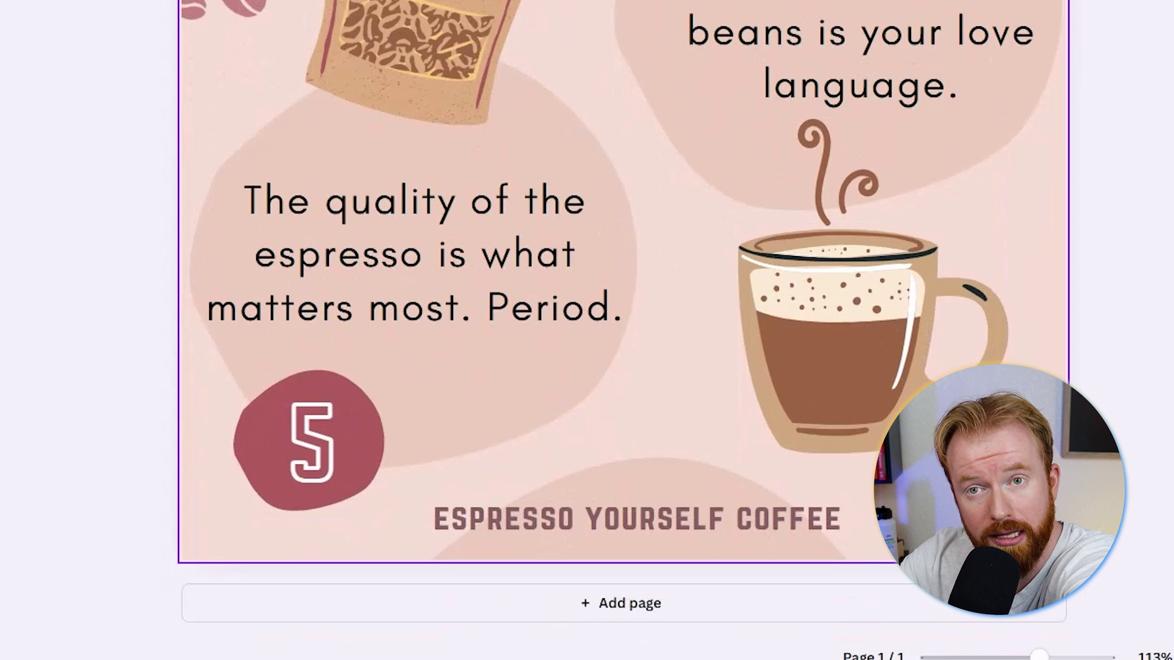
scroll(718, 519, down, 3)
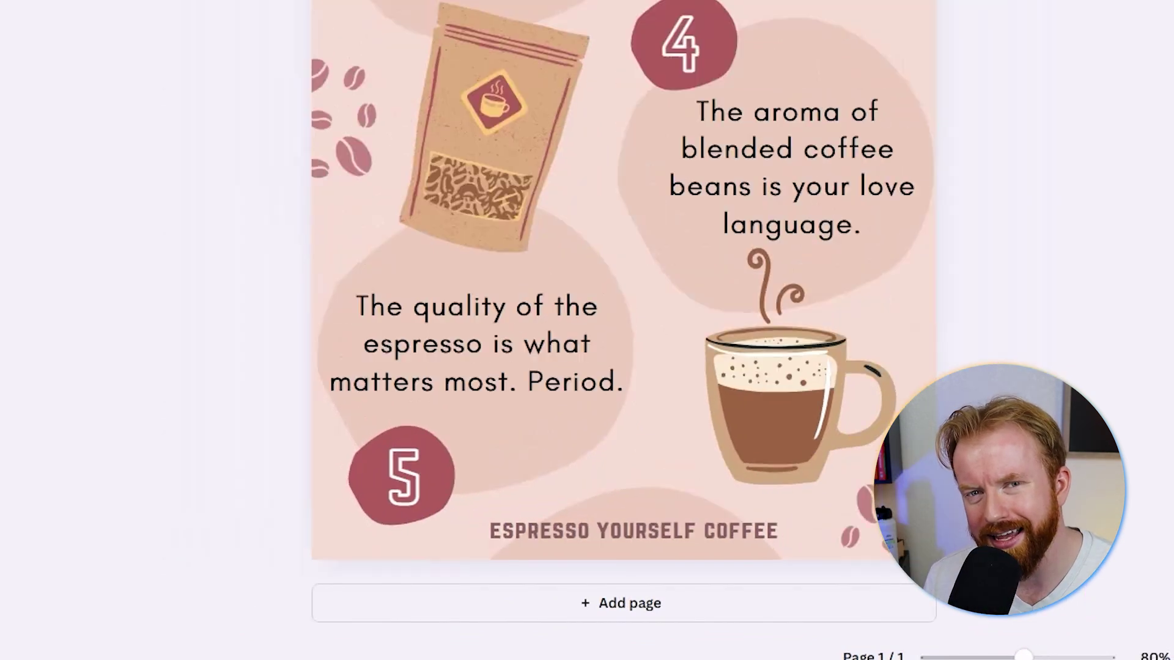
scroll(623, 330, down, 4)
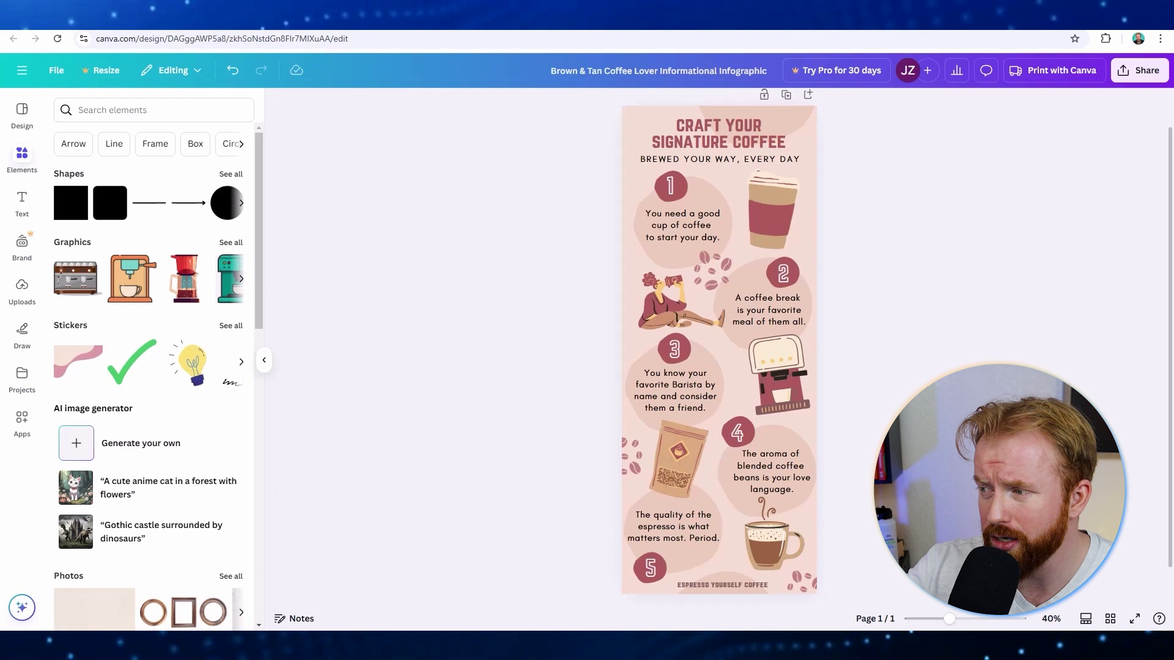
Make the title and footer text taupe and lighten the page background to pale beige
triple_click(707, 140)
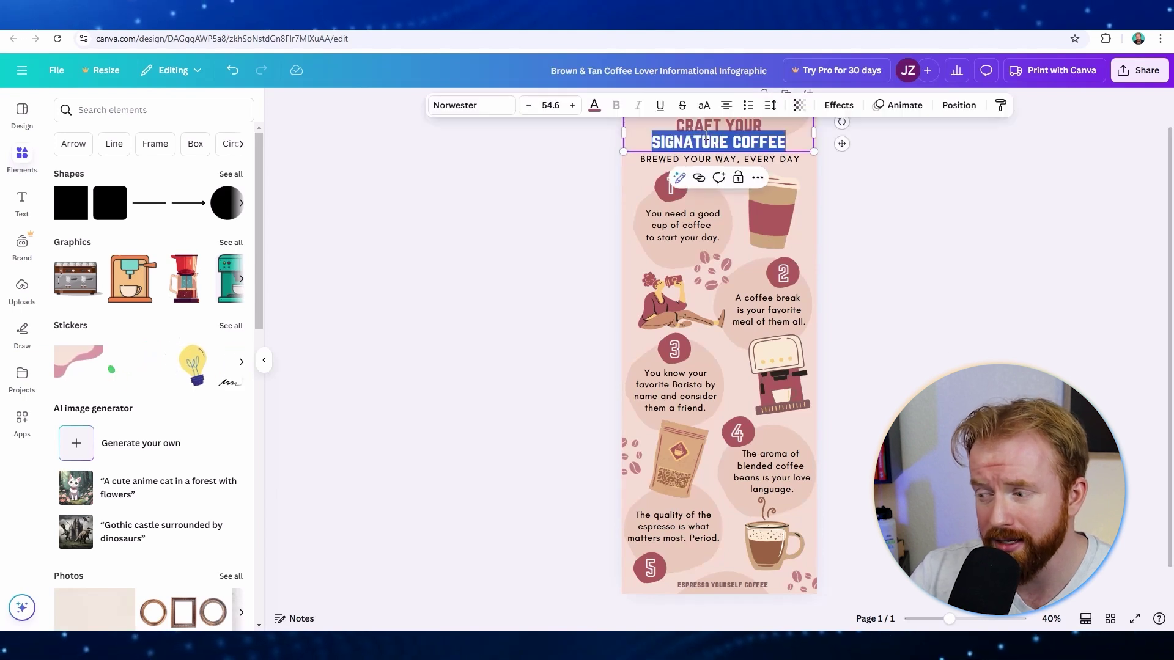
click(594, 108)
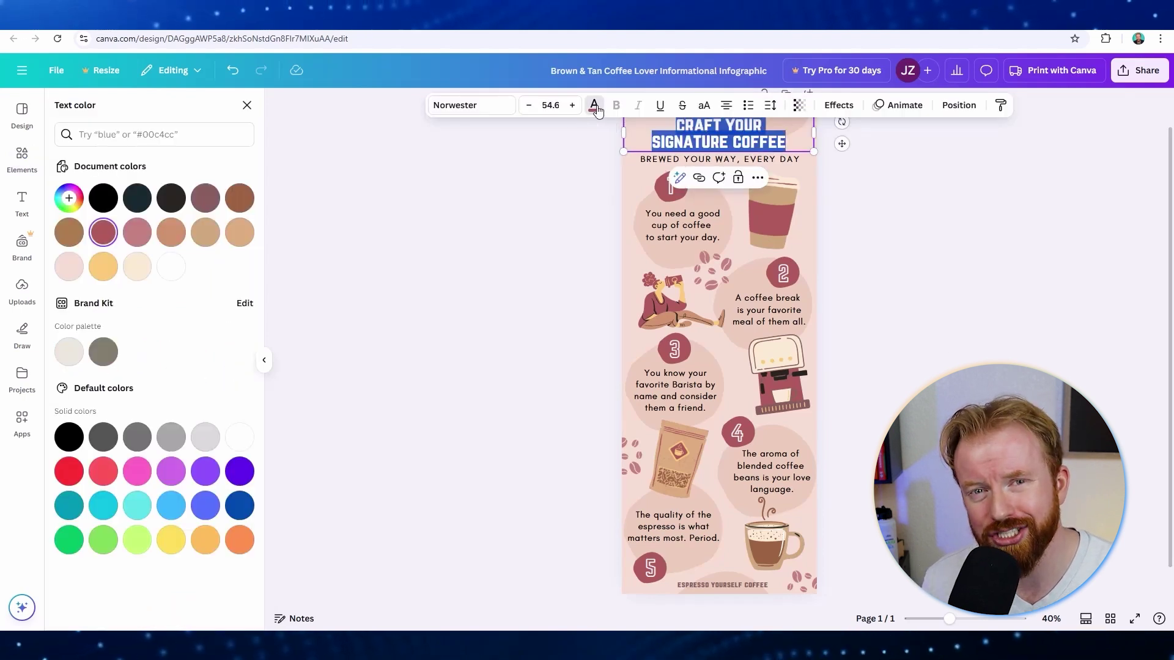
click(400, 423)
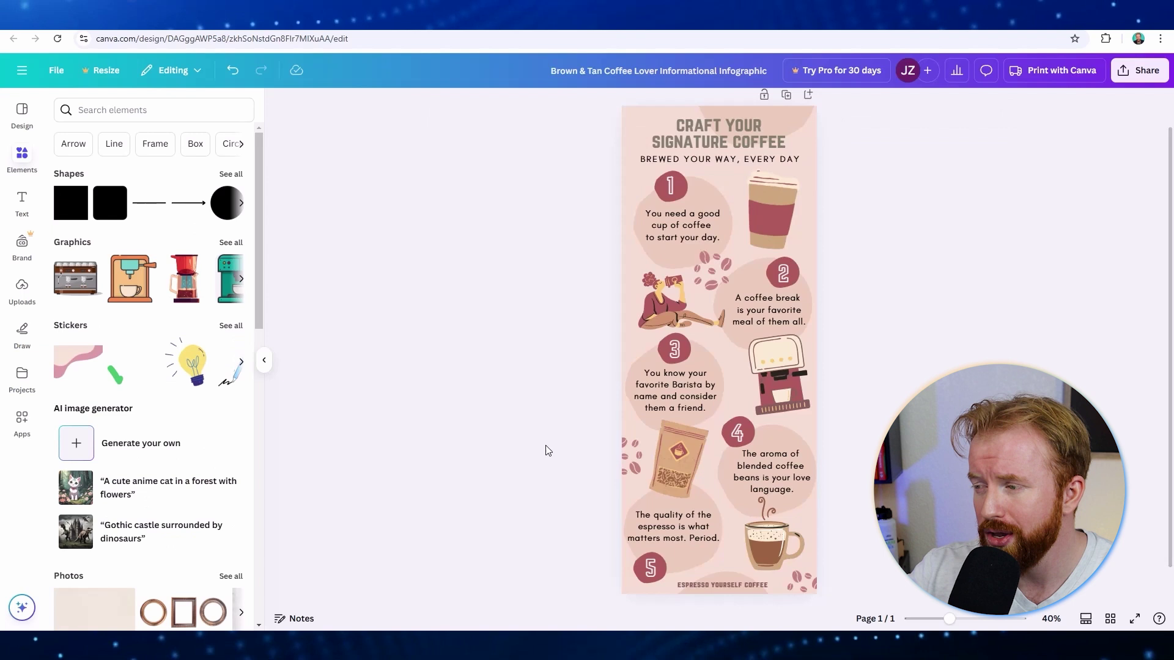
triple_click(722, 585)
click(594, 105)
click(103, 352)
click(629, 153)
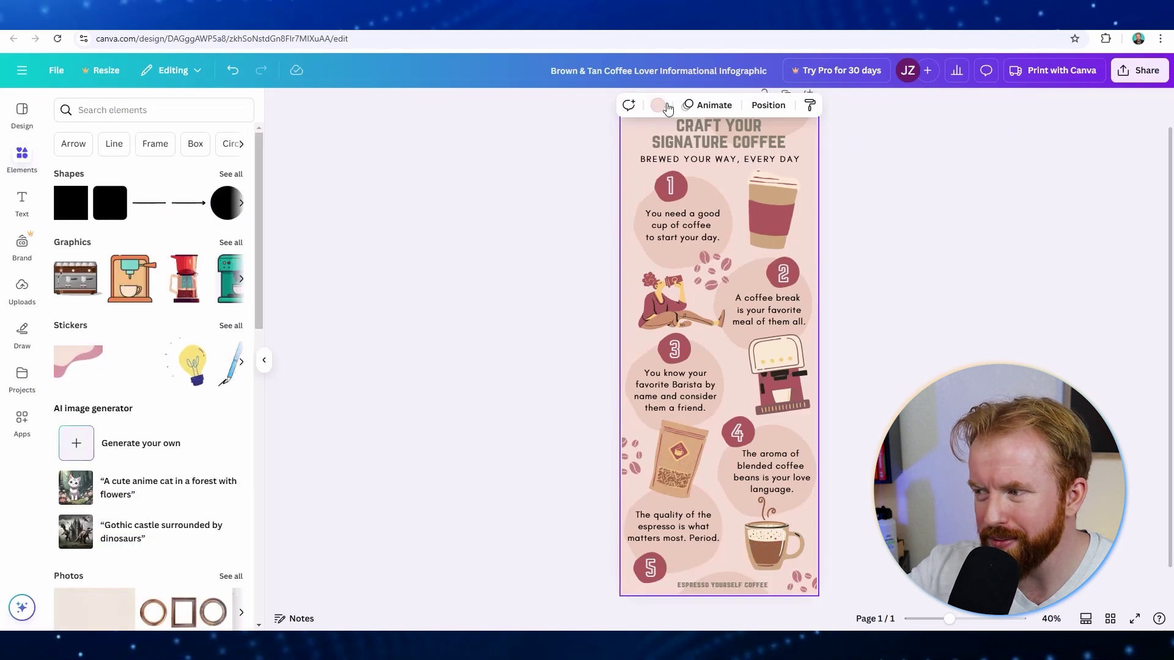
click(657, 105)
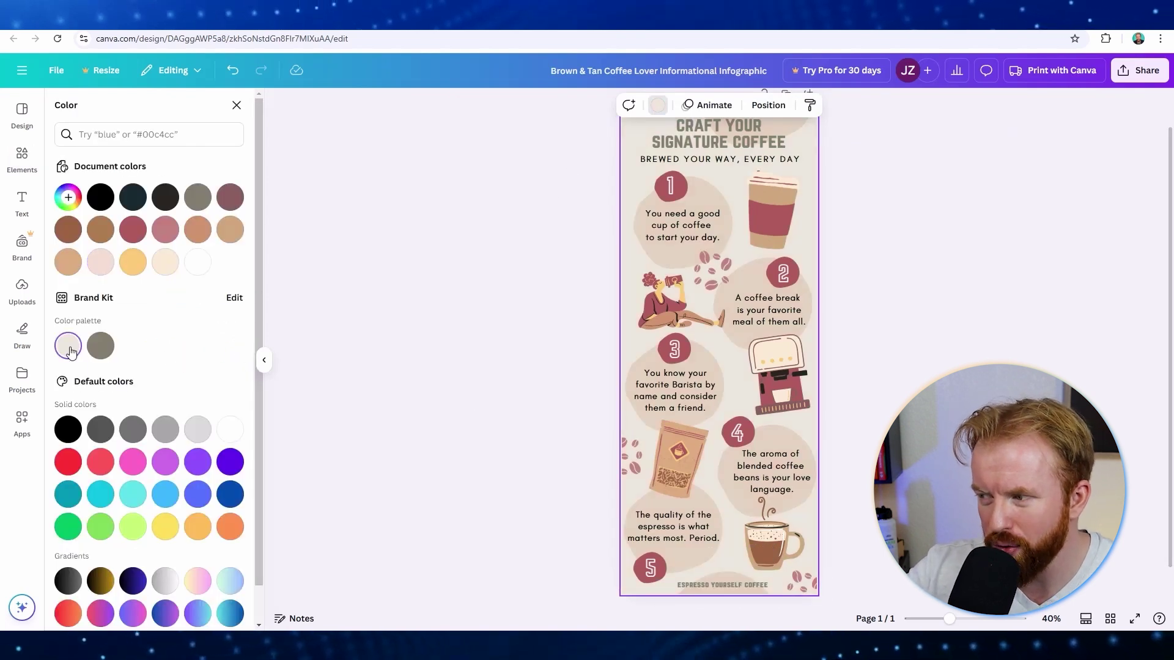
Recolour the five number badges (1–5) taupe
click(496, 350)
click(671, 186)
click(602, 105)
click(104, 352)
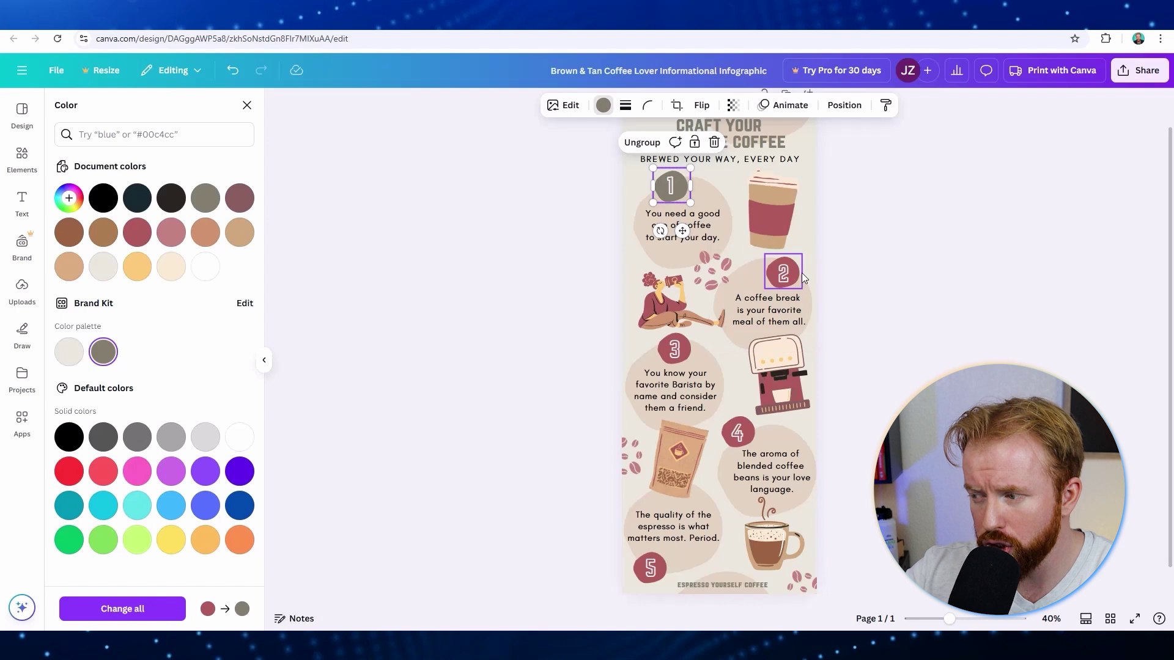
click(783, 273)
click(675, 349)
click(103, 351)
click(738, 433)
click(103, 352)
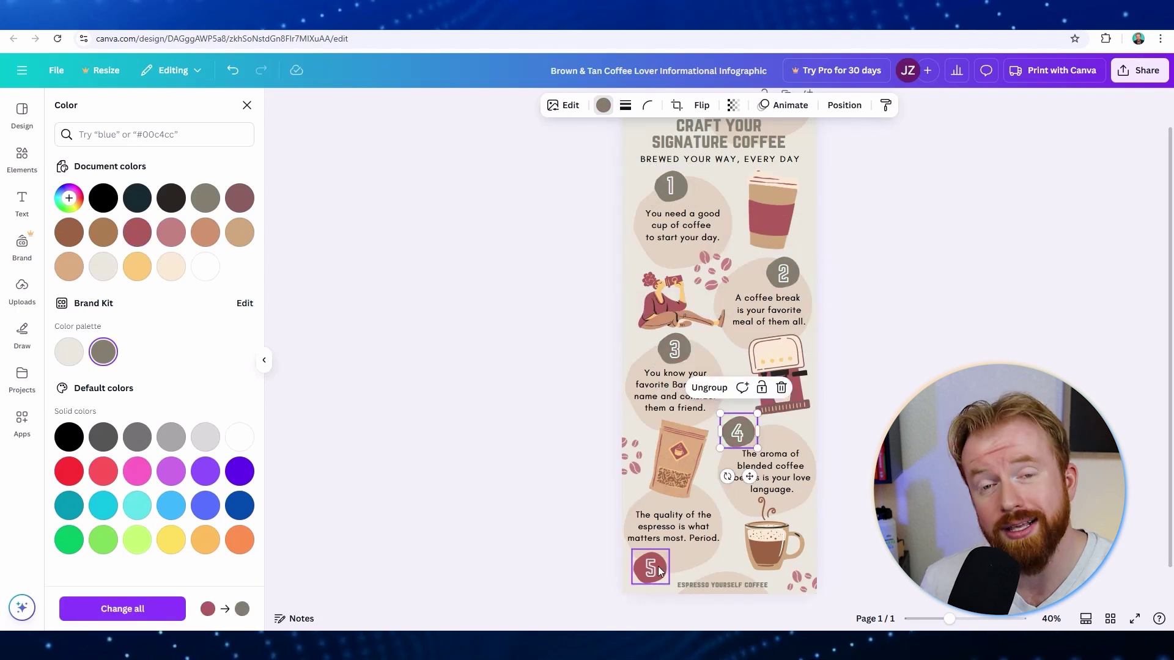
click(650, 569)
click(113, 364)
key(Escape)
click(480, 498)
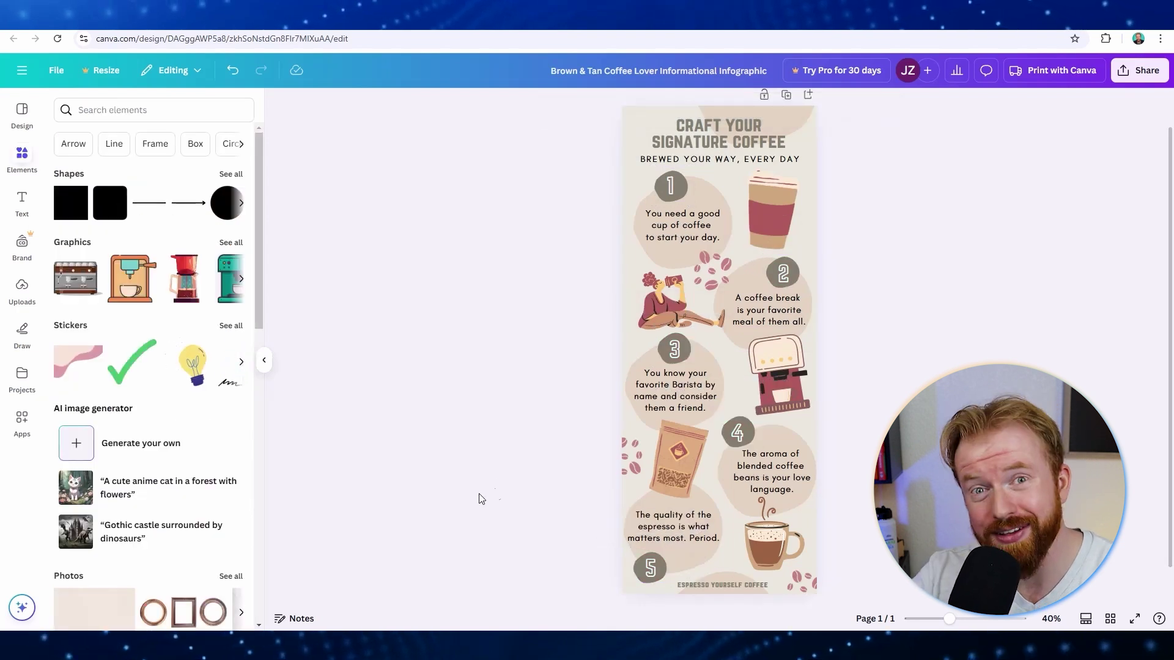
Recolour the centre, left and bottom-right coffee beans taupe
click(702, 269)
click(603, 105)
click(104, 351)
click(631, 456)
click(103, 352)
click(804, 584)
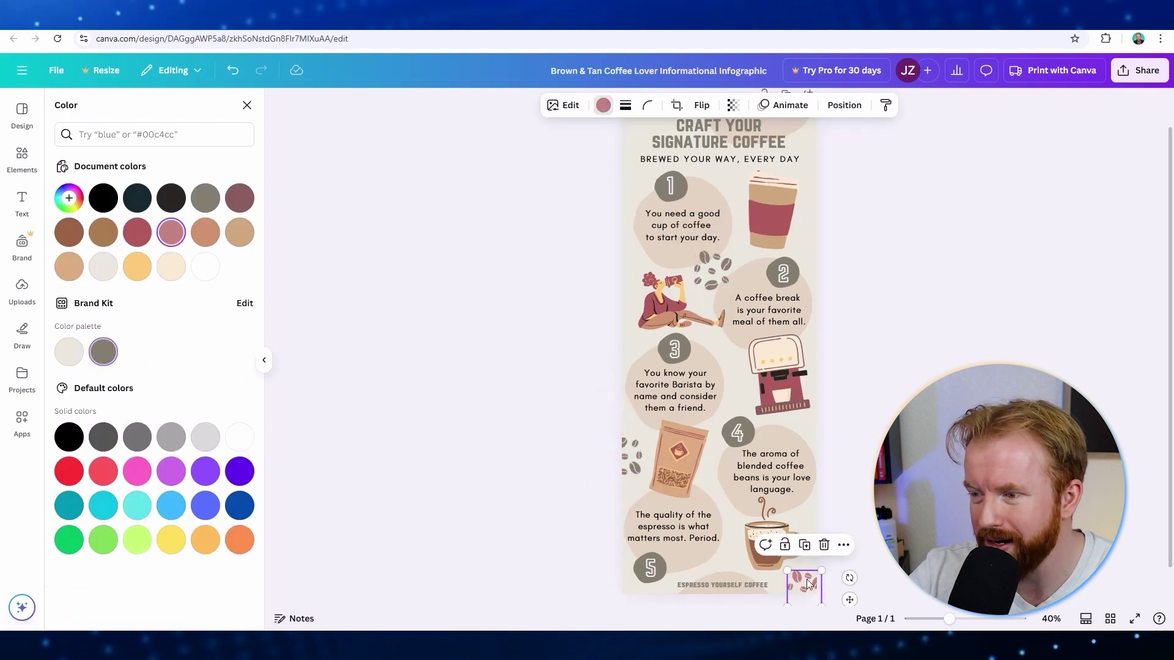
key(Escape)
Select the coffee cup, browse all recommended coffee graphics, then reselect the cup
click(512, 416)
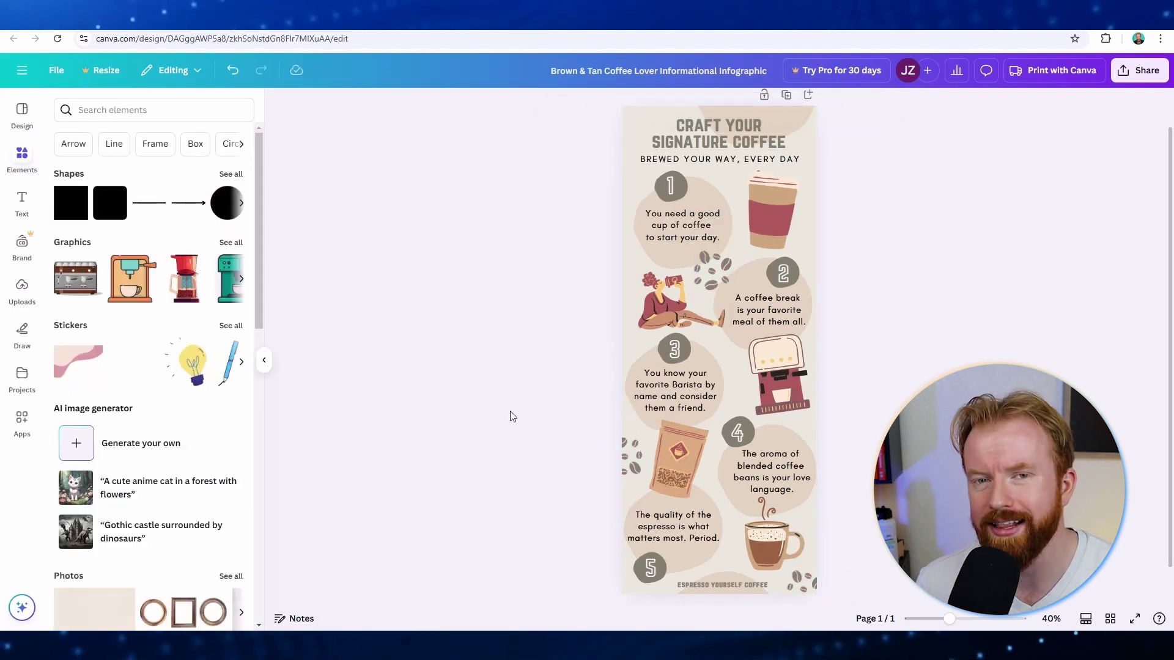
click(779, 224)
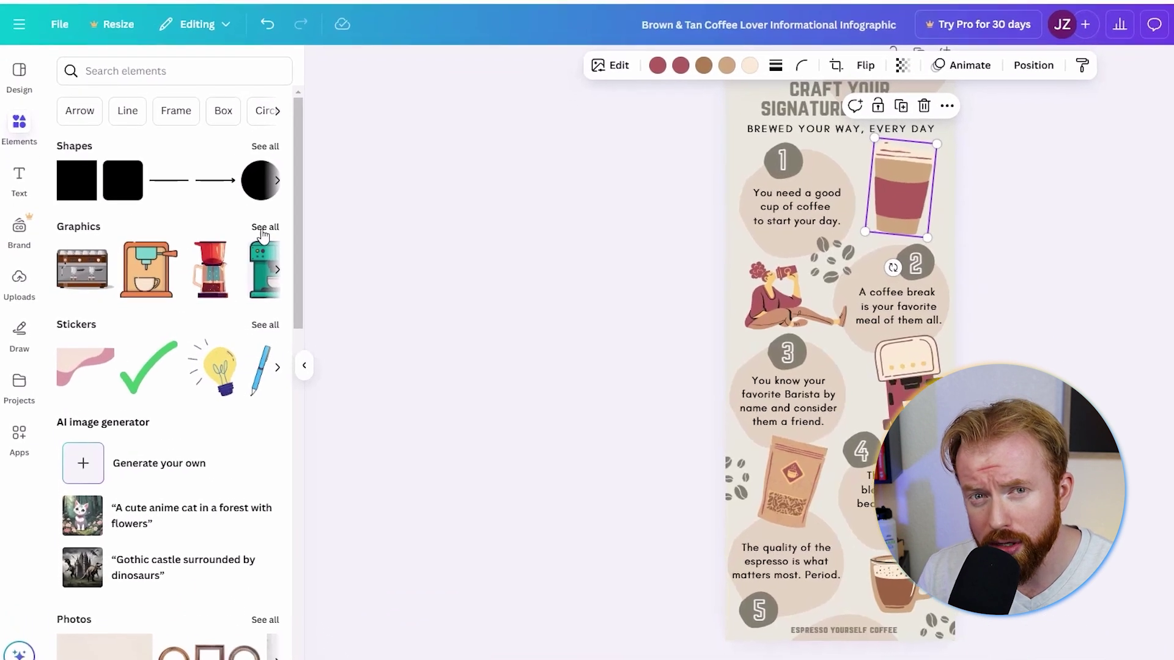
click(231, 242)
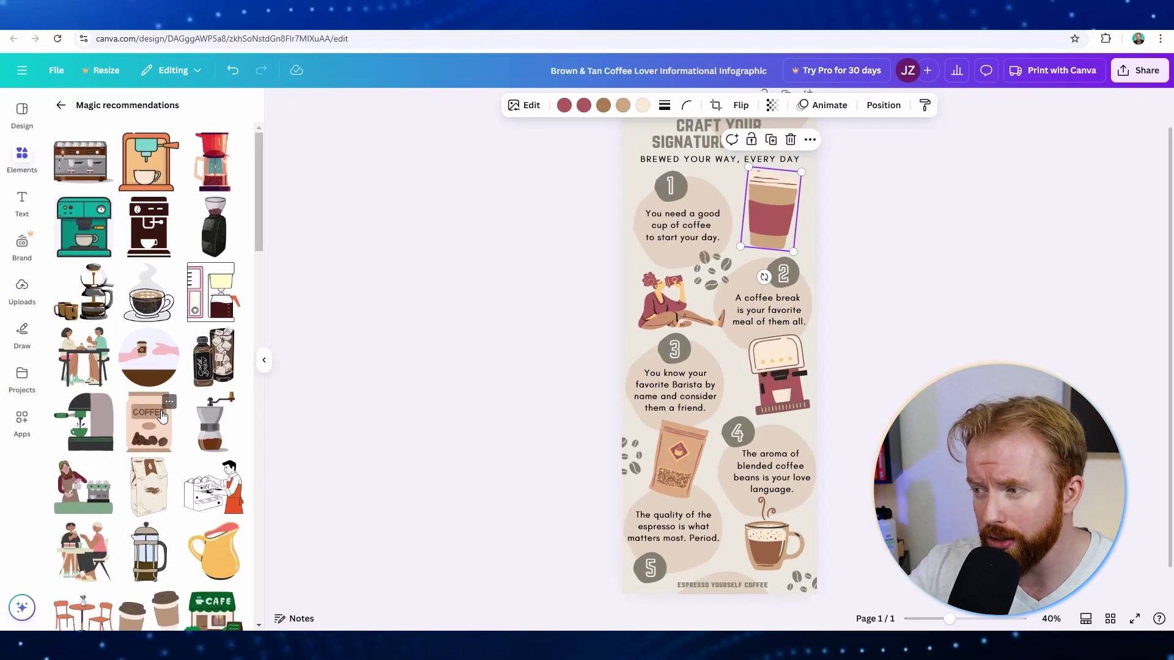
click(408, 351)
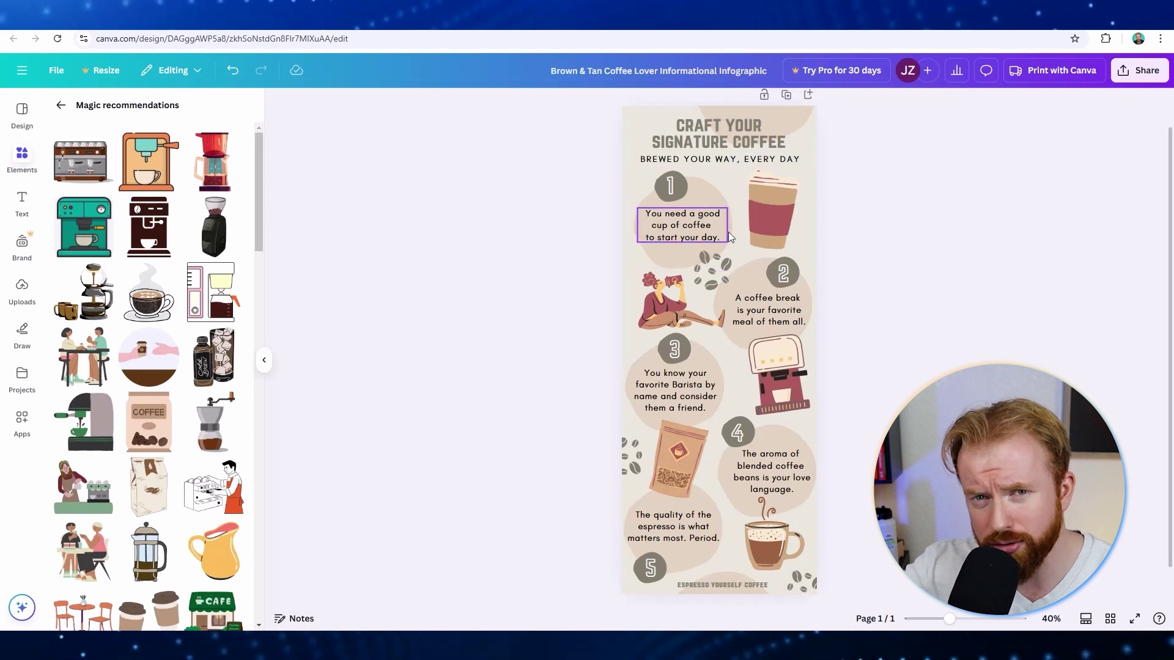
click(770, 225)
Turn the coffee cup's and the woman's red colours to black and grey
click(564, 105)
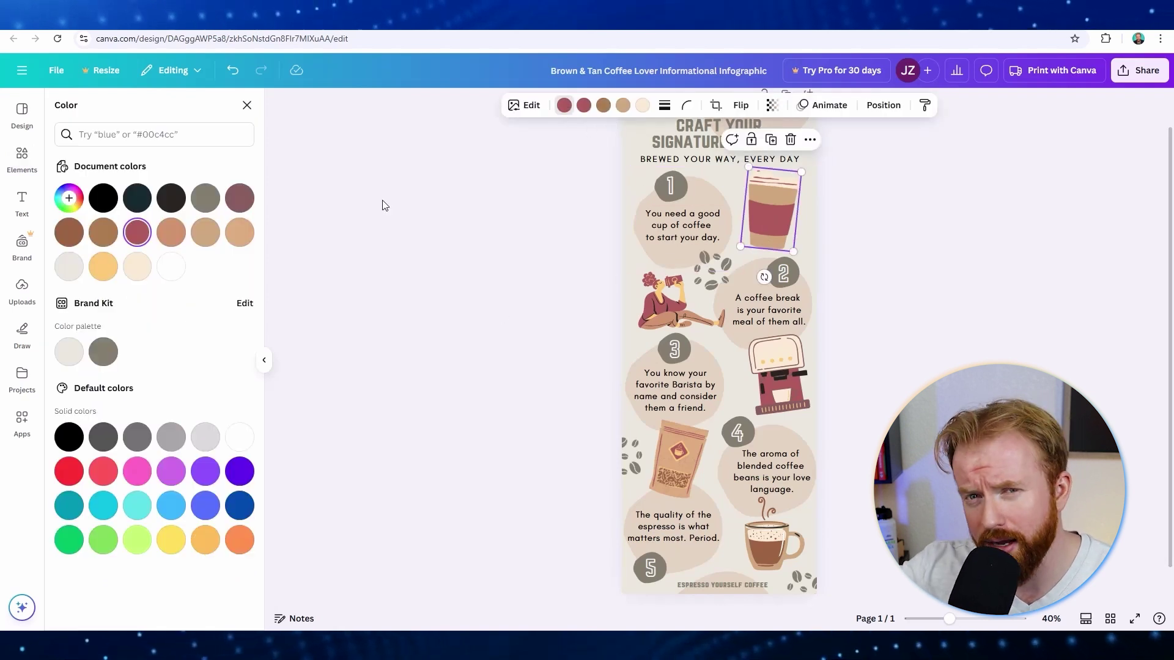
click(104, 197)
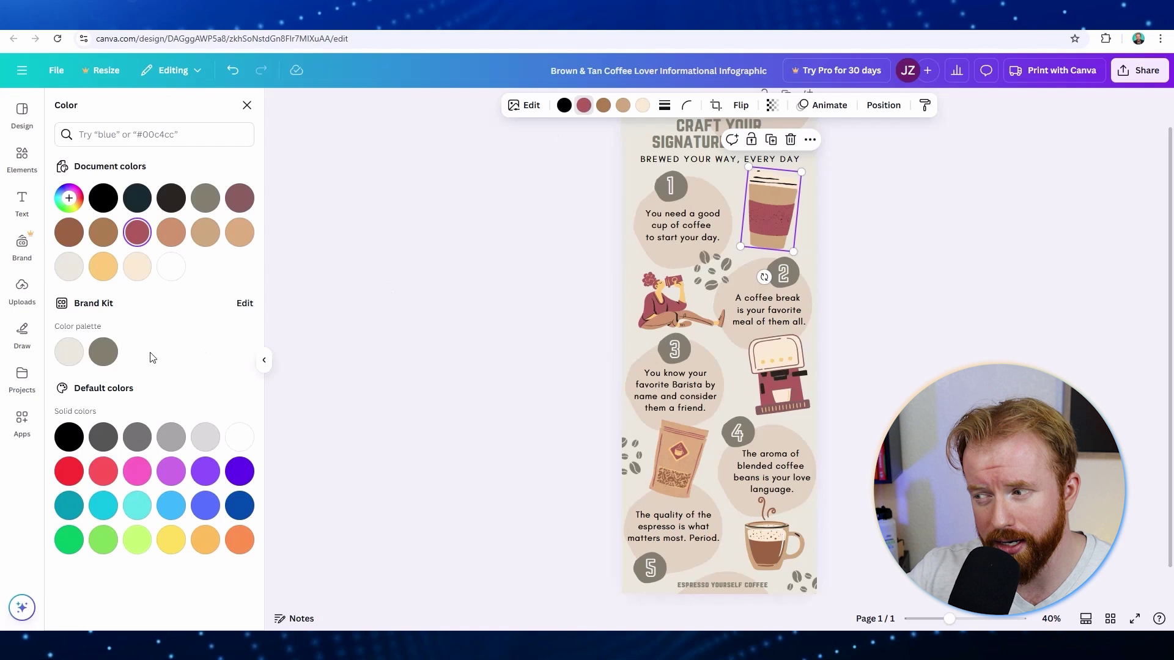
click(103, 352)
click(653, 306)
click(104, 351)
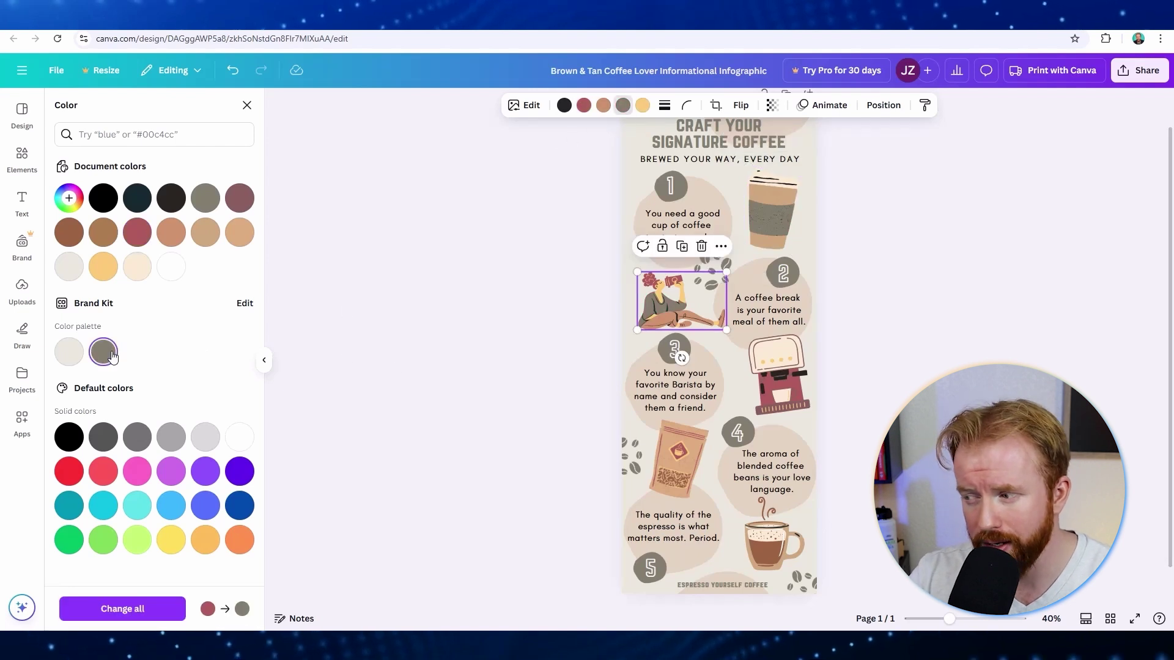
click(584, 105)
click(103, 197)
Turn the coffee machine's red parts black and select the coffee bag illustration
click(776, 372)
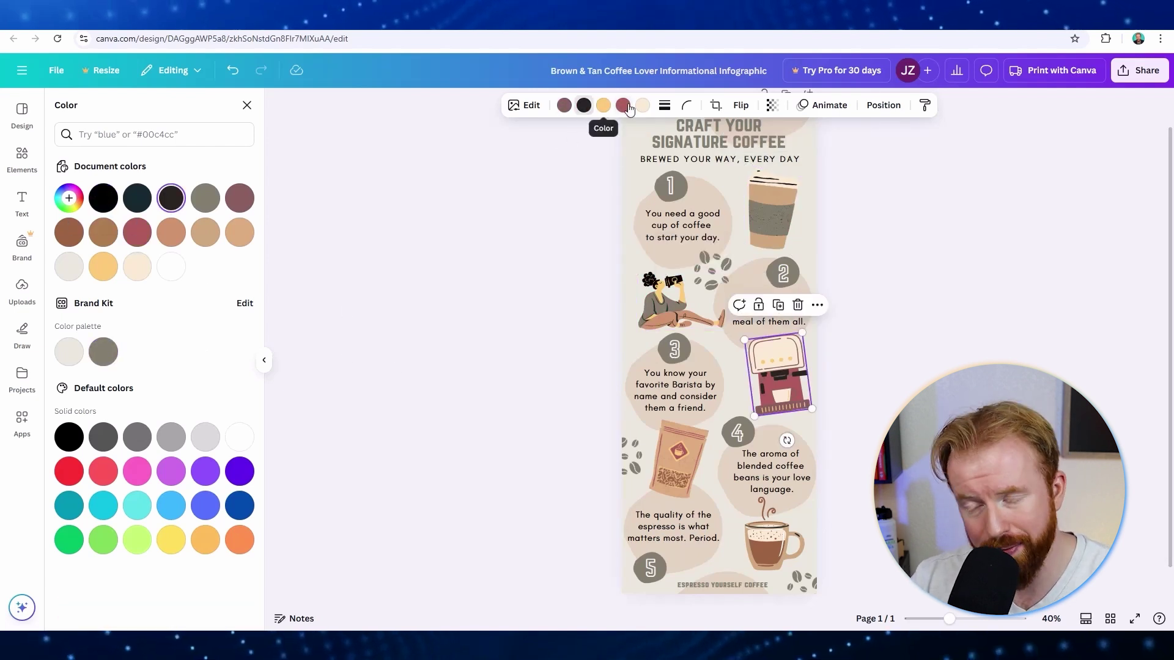
click(103, 197)
click(584, 105)
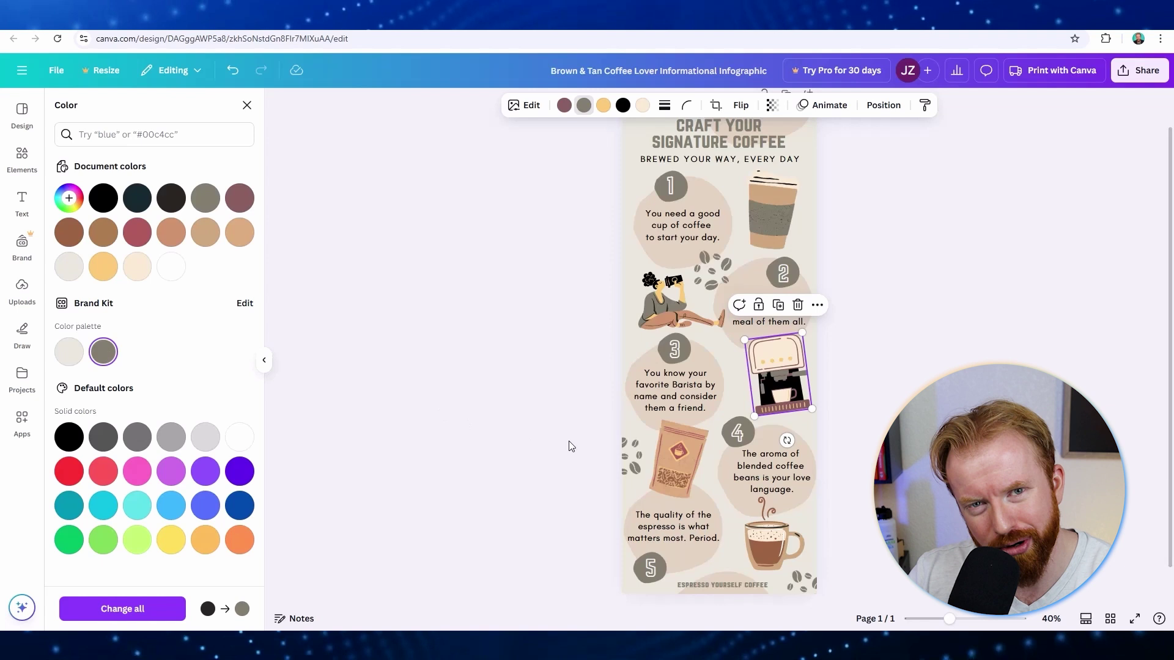
click(693, 459)
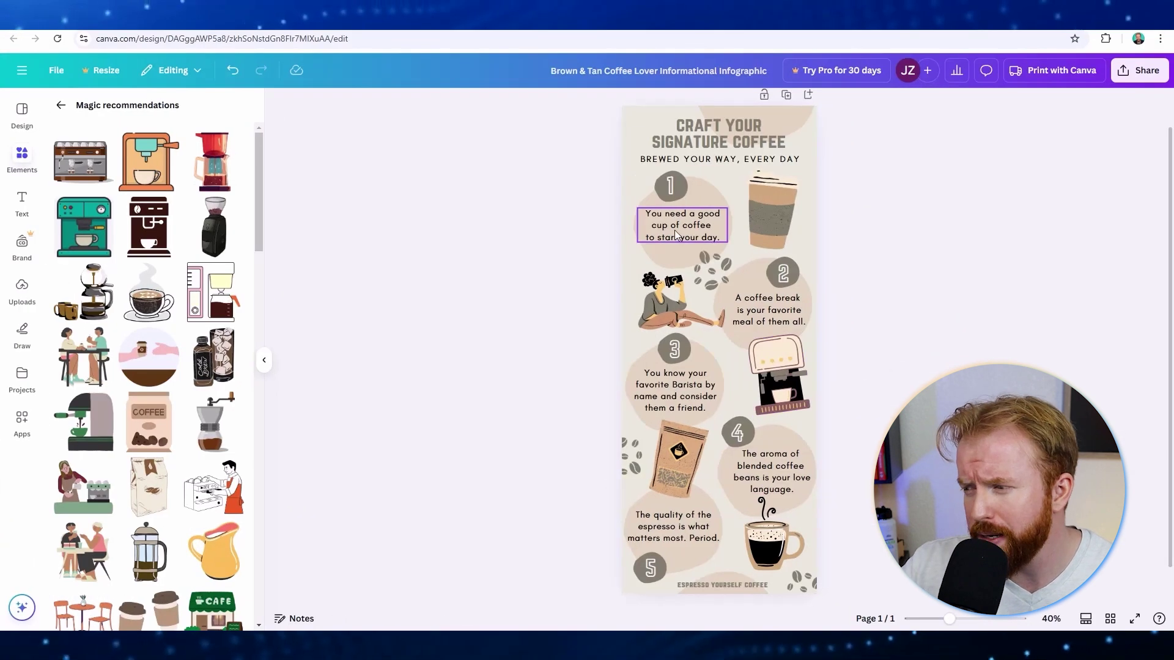
Rewrite step 1 as 'Choose Your Beans' with the line 'Arabica Smooth'
double_click(676, 236)
text(Choose Y)
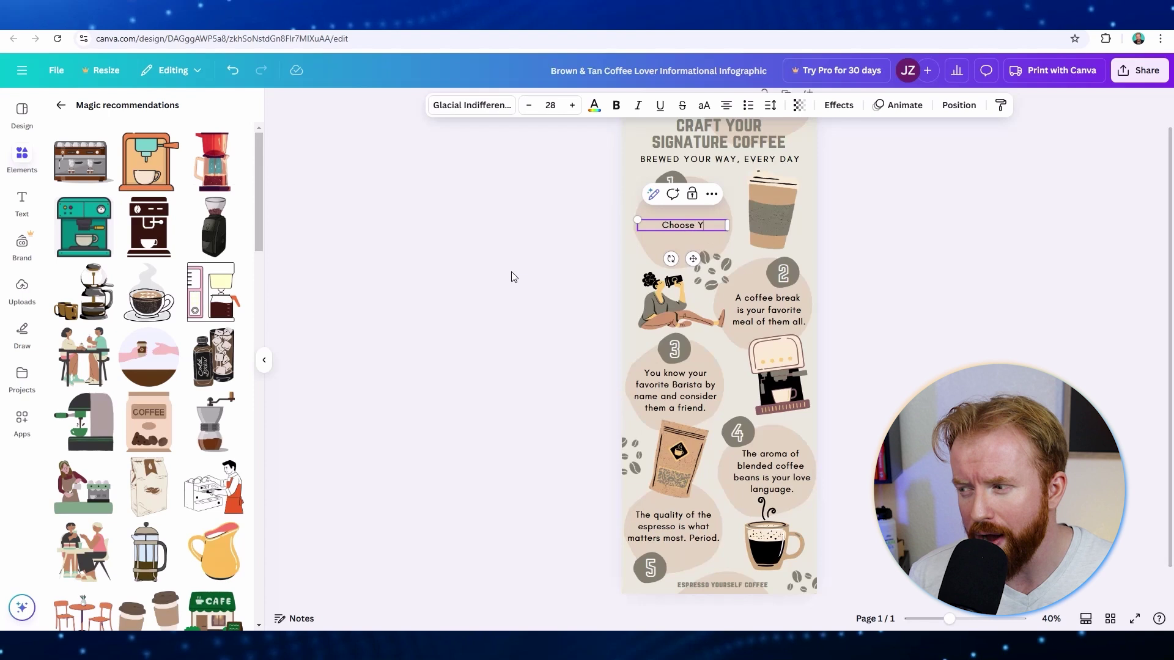
text(our Beans)
key(Return)
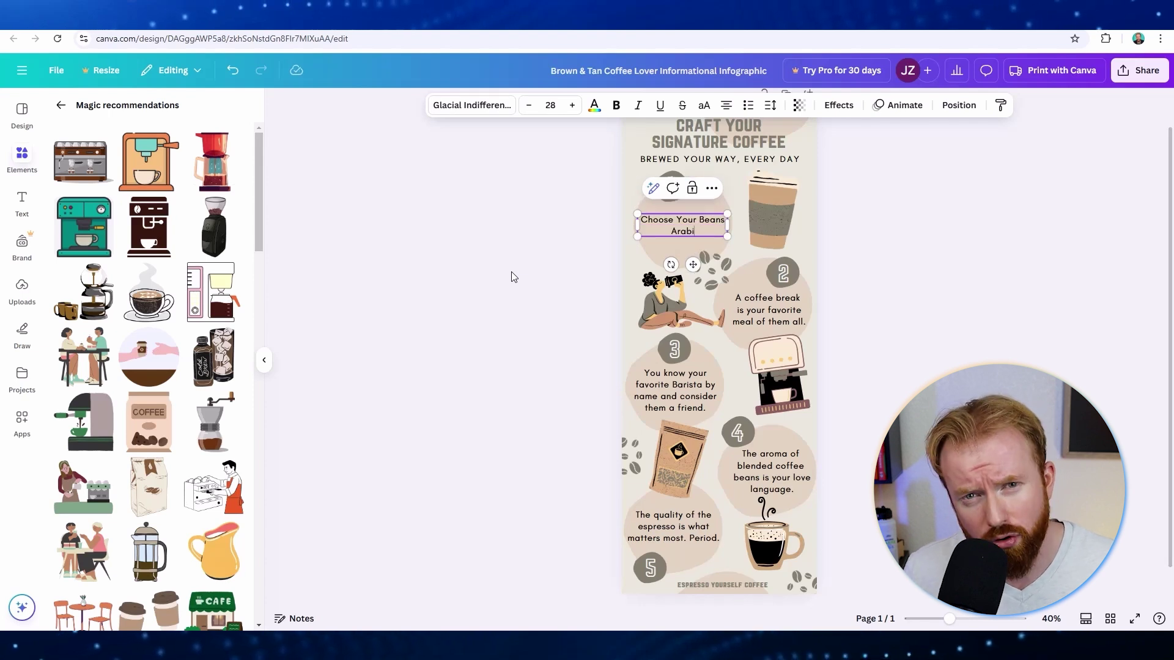
text(Arabica Smooth)
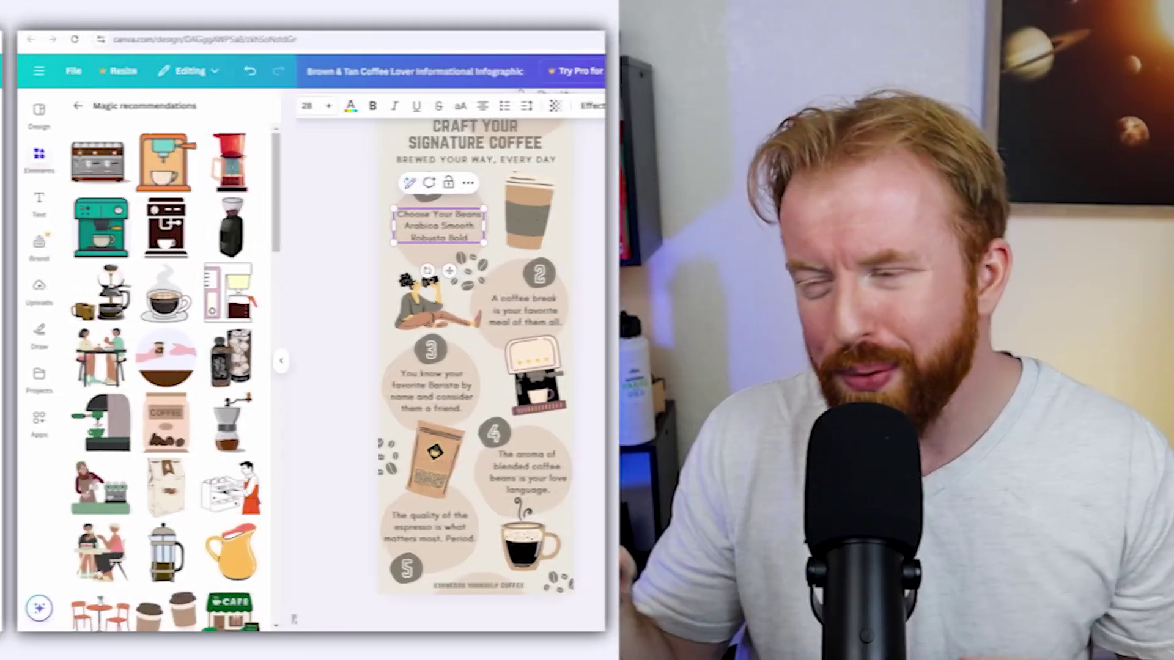
Rewrite step 2 as 'Pick Your Roast Level' with Fruity, Medium Balanced and Dark Smokey, styled
text(Pick Your Roast Level)
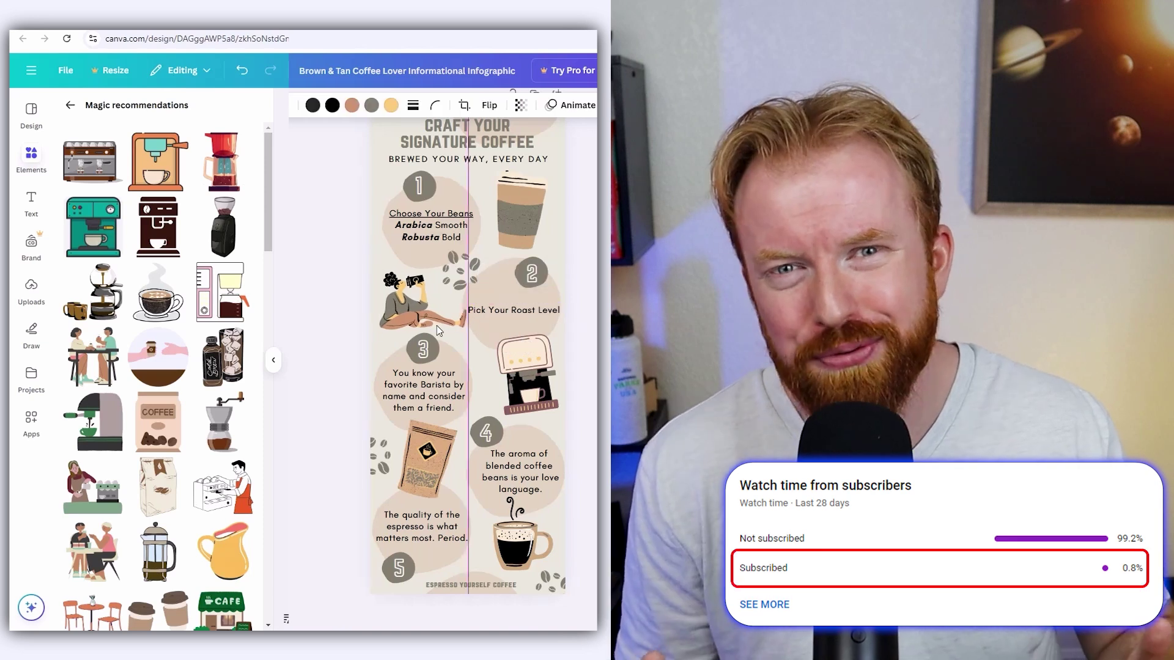
drag(512, 310, 533, 312)
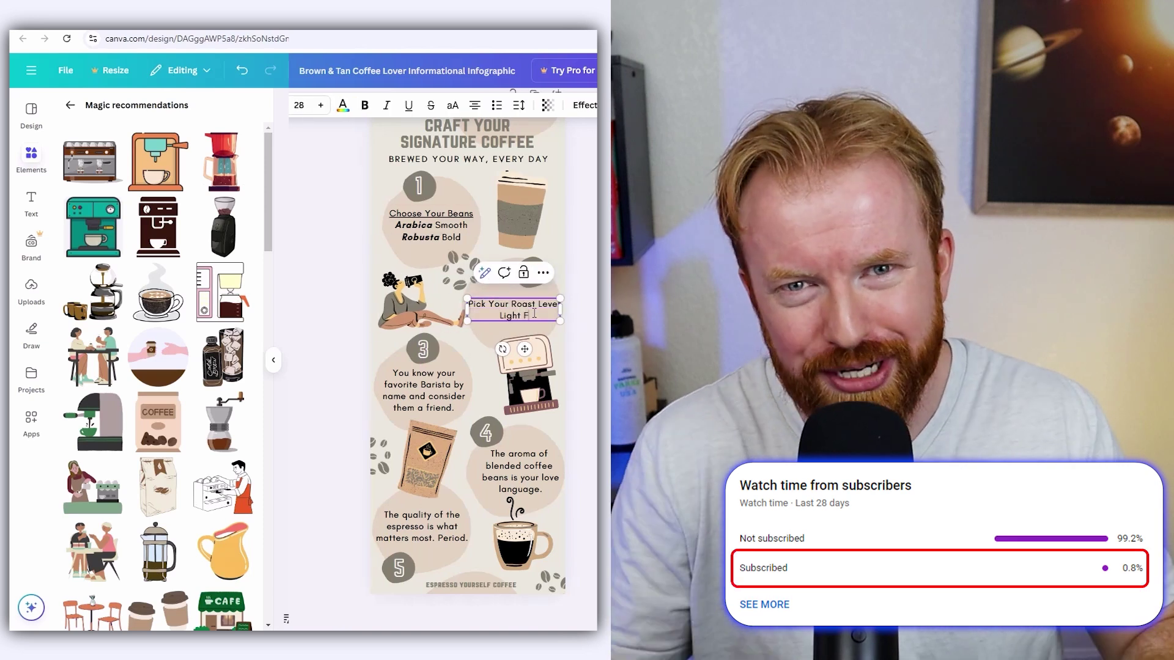
text(ruity)
key(Return)
text(Medium Balanced)
key(Return)
text(Dark Smokey)
drag(468, 292, 559, 292)
key(ctrl+u)
double_click(493, 315)
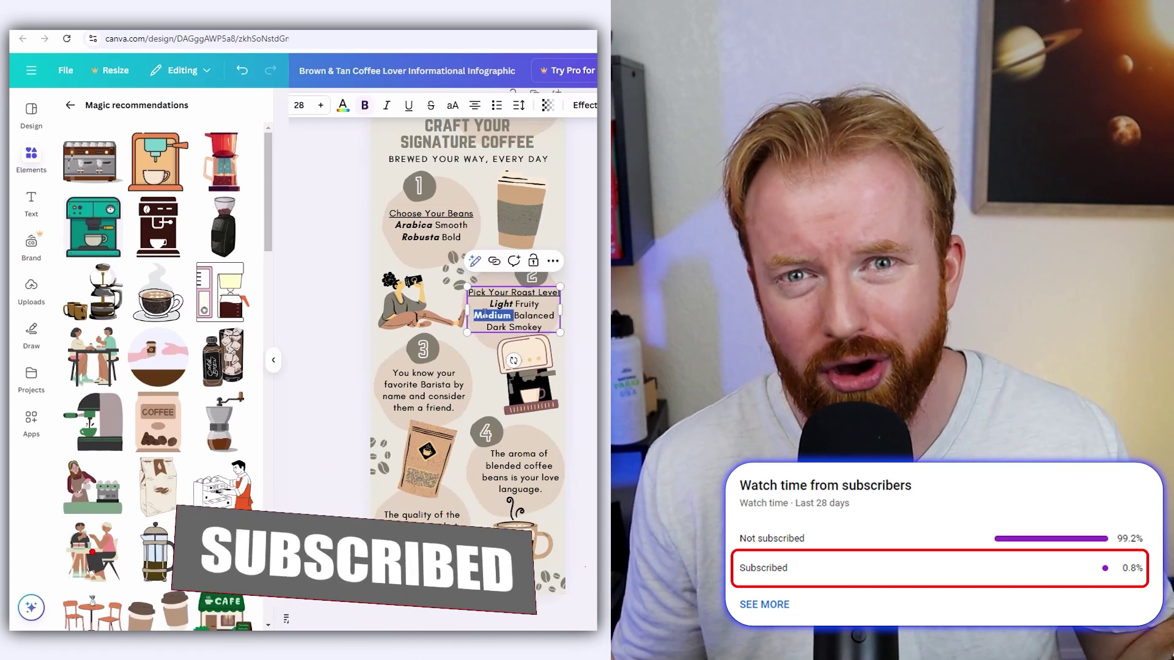
double_click(496, 327)
key(ctrl+b)
Rewrite step 3 as 'Grind To Perfection' with Coarse French Press, Medium Drop Coffee, Fine Expresso
double_click(423, 390)
key(ctrl+a)
text(Grind To Per)
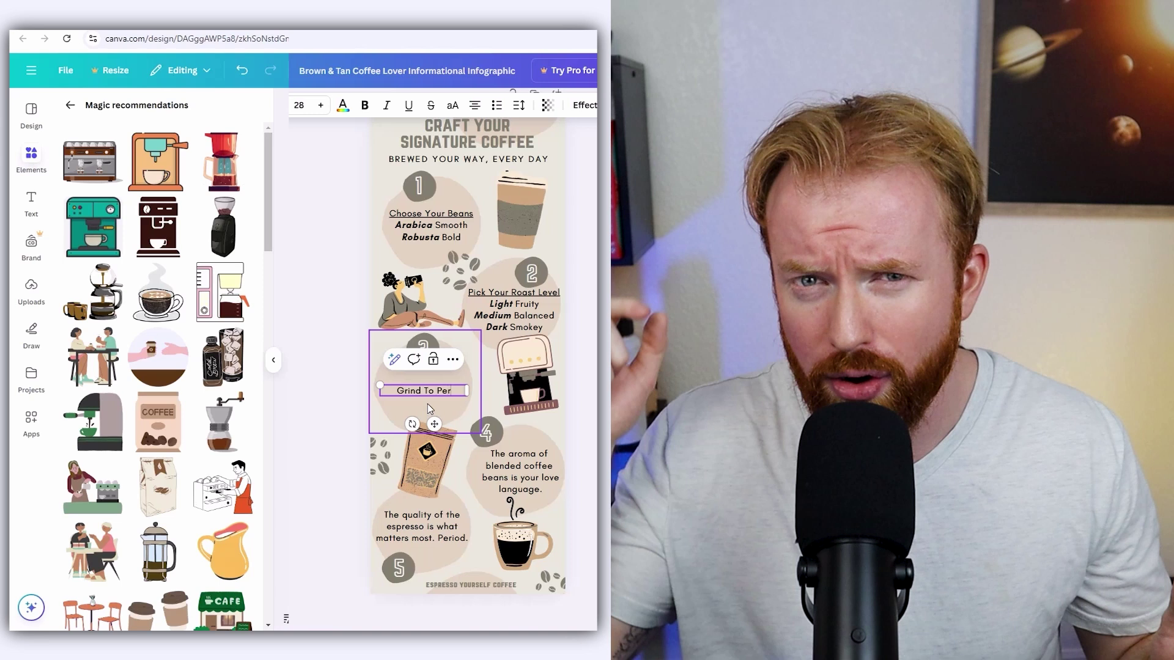
text(fection)
key(Return)
text(Coarse French Press)
key(Return)
text(Medium Drop Coffee)
key(Return)
text(Fine Exp)
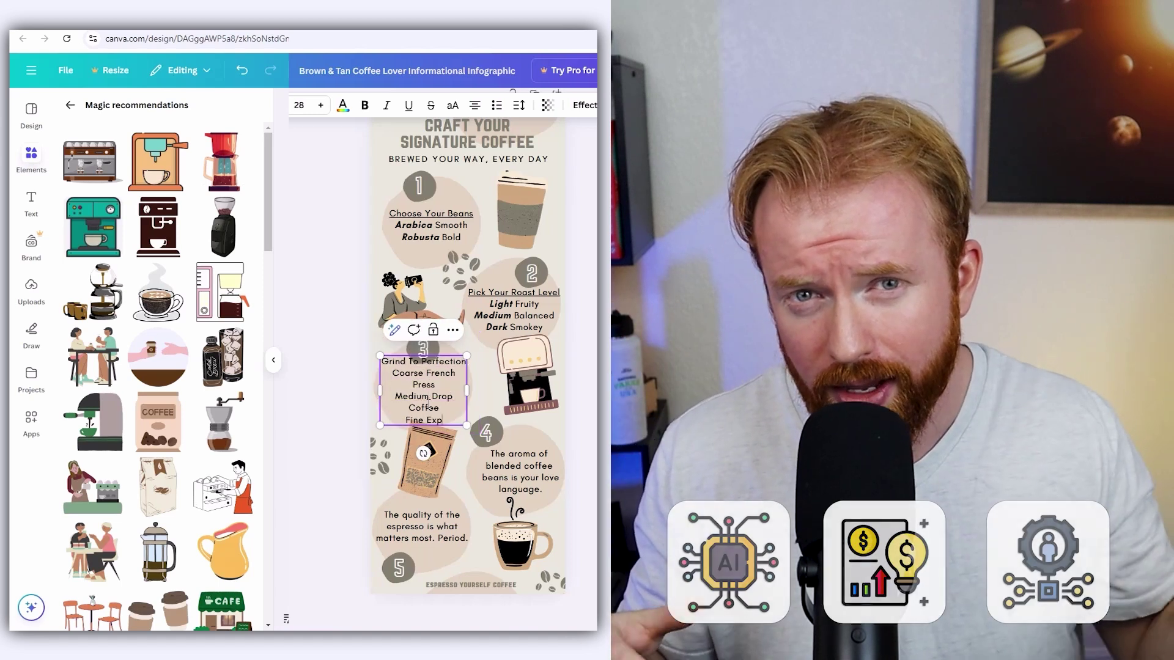
key(BackSpace)
key(BackSpace)
text(spresso)
Widen the step 3 text box and underline and bold its Grind To Perfection heading
drag(380, 390, 370, 390)
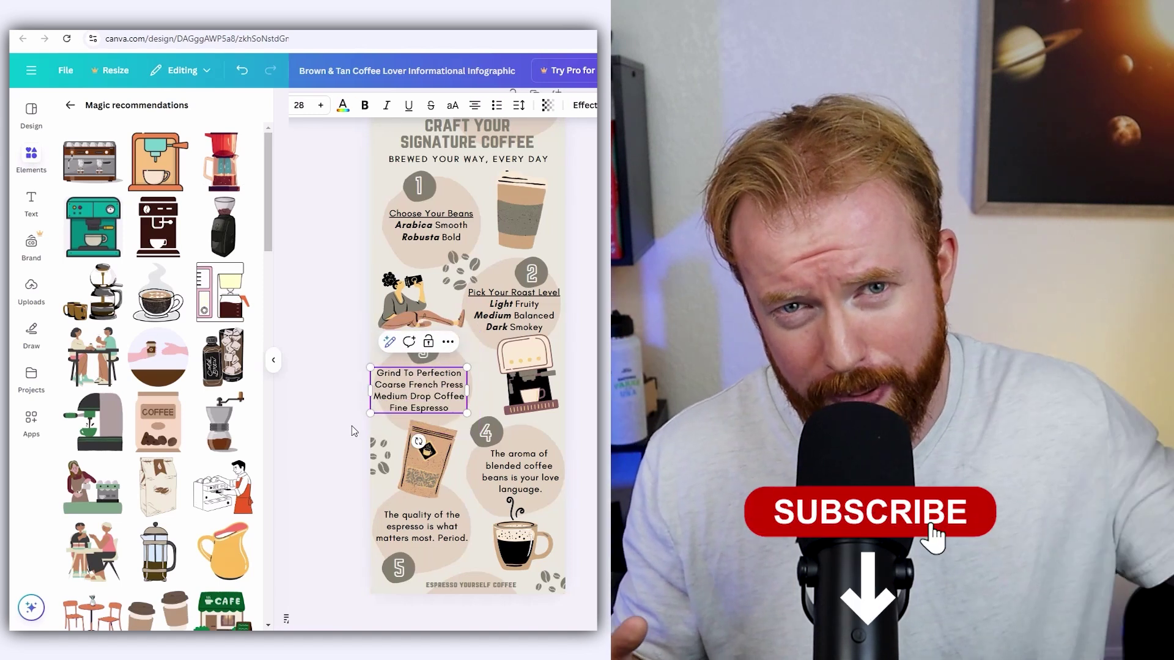
drag(467, 390, 476, 390)
drag(381, 373, 467, 373)
key(ctrl+b)
key(ctrl+u)
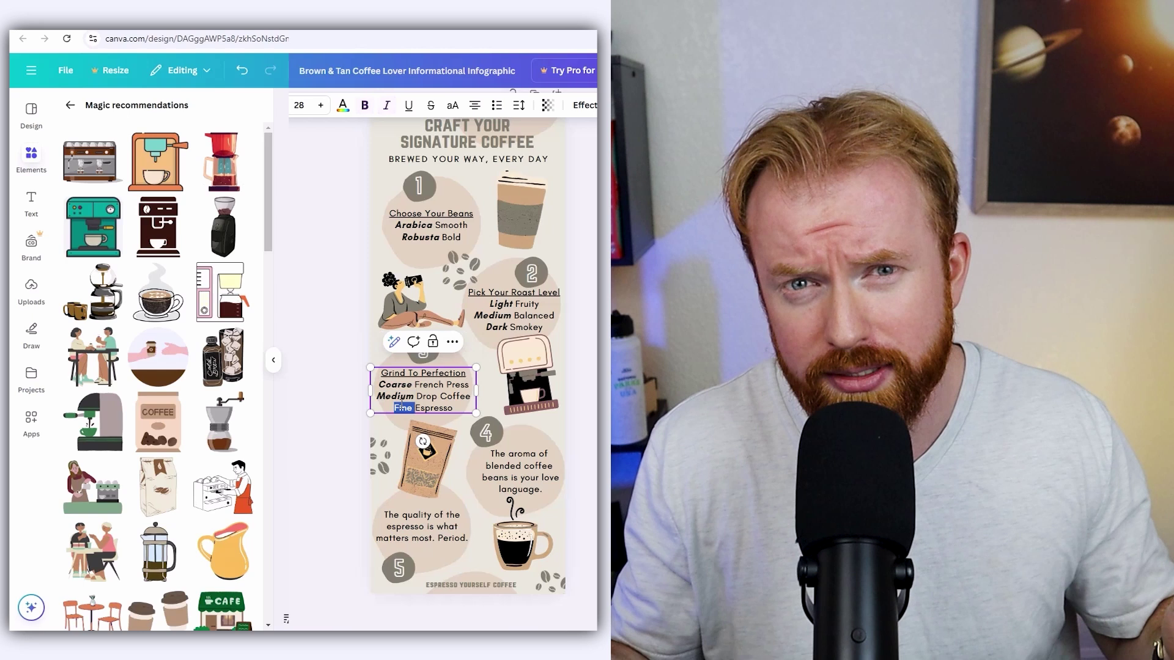
Rewrite step 4 as underlined 'Brew Your Way' with bold italic Pour Over, Espresso, Cold Brew
double_click(519, 471)
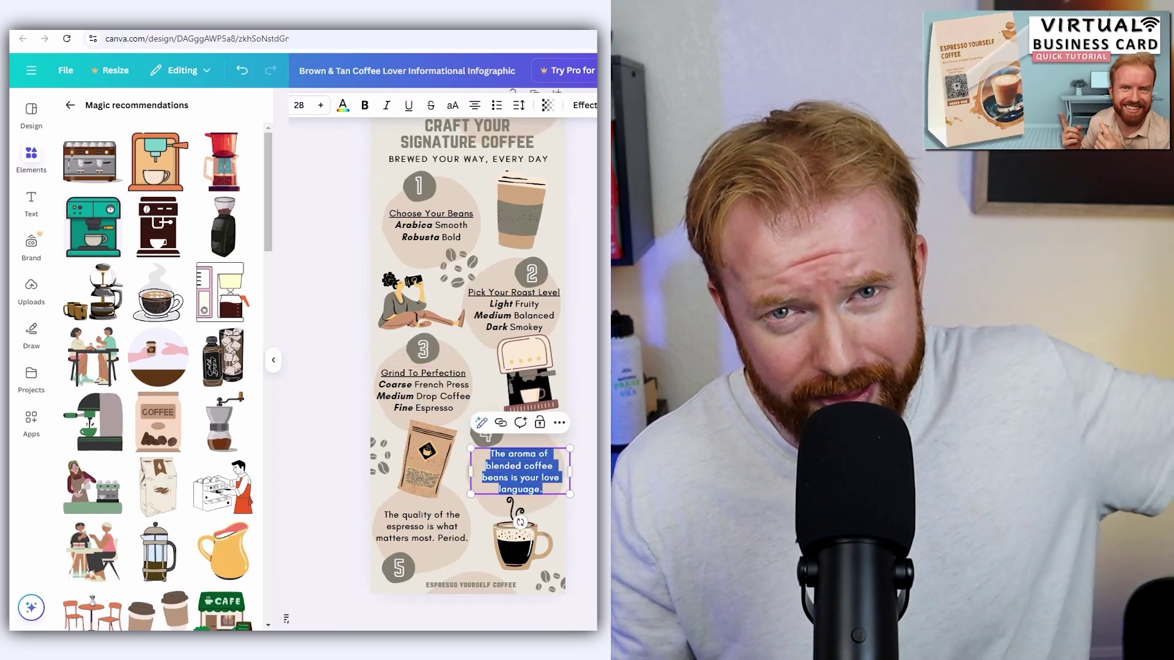
text(Brew Your Way Pour Over Crispy Esp)
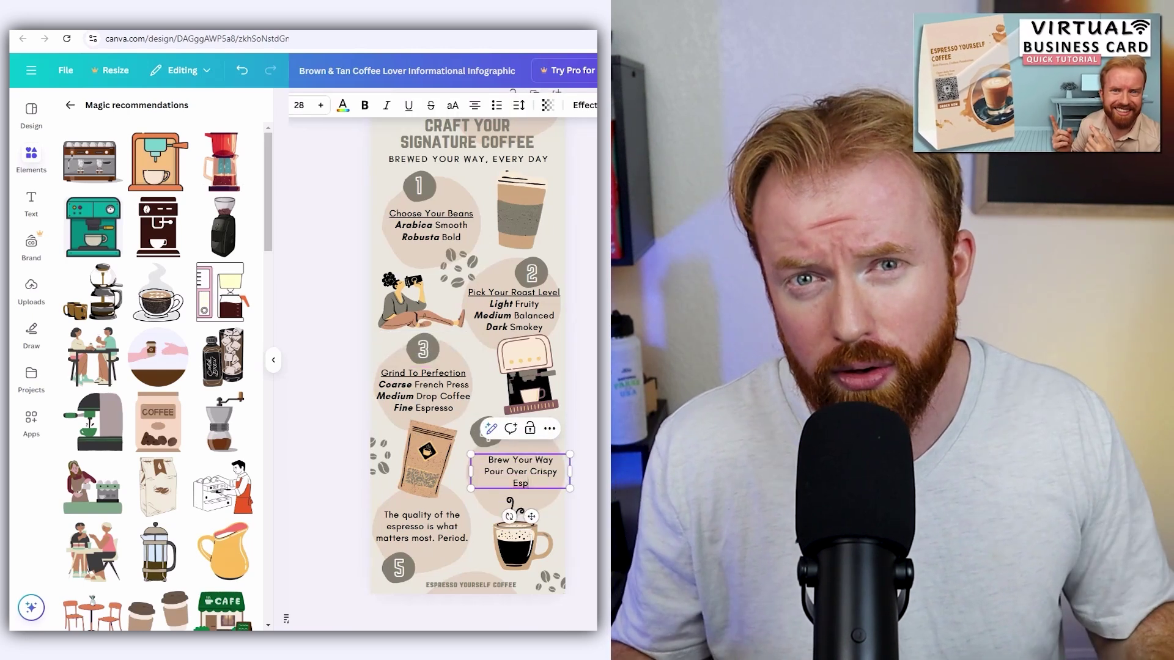
text(resso Rich Cold Brew Smooth)
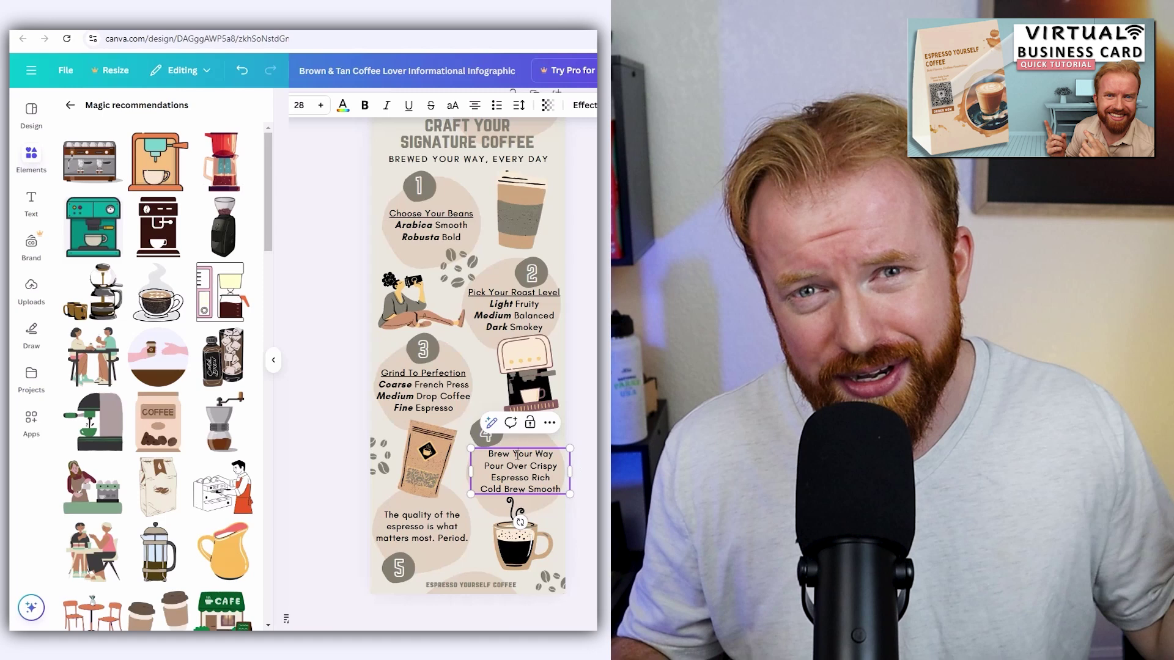
triple_click(517, 455)
key(ctrl+u)
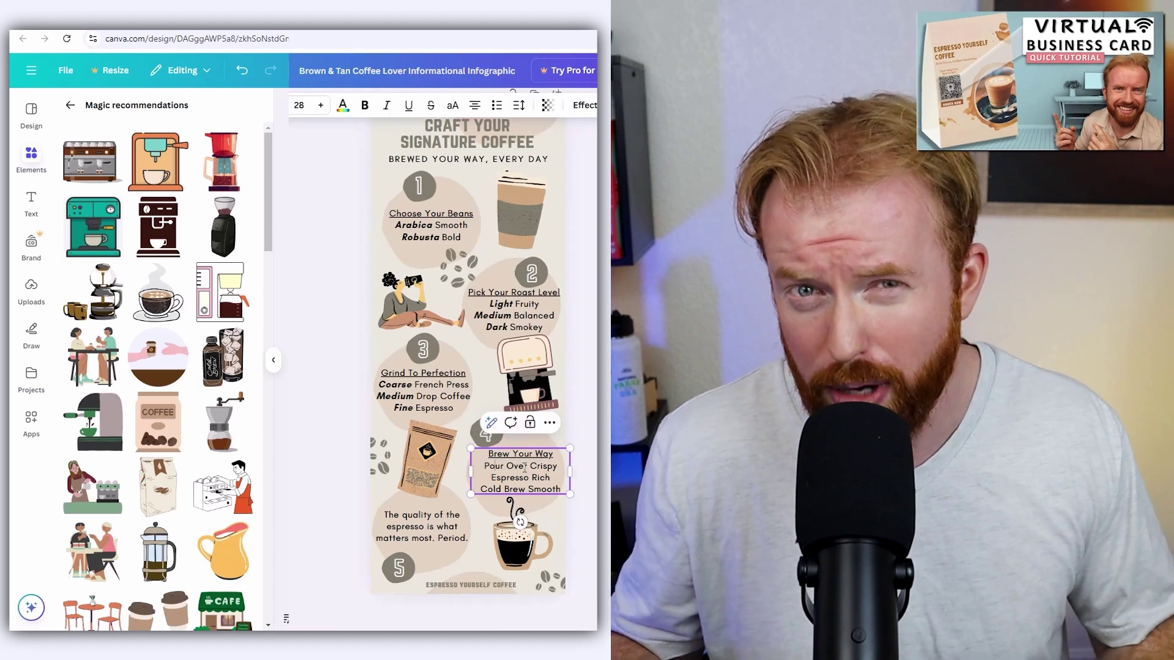
drag(485, 466, 527, 489)
key(ctrl+b)
key(ctrl+i)
key(ctrl+b)
key(ctrl+i)
key(ctrl+b)
key(ctrl+i)
Rewrite step 5 as 'Flavor & Enjoy' with Vanilla Bliss, Caramel Sweet and Spiced Kick
triple_click(421, 526)
text(Flavor)
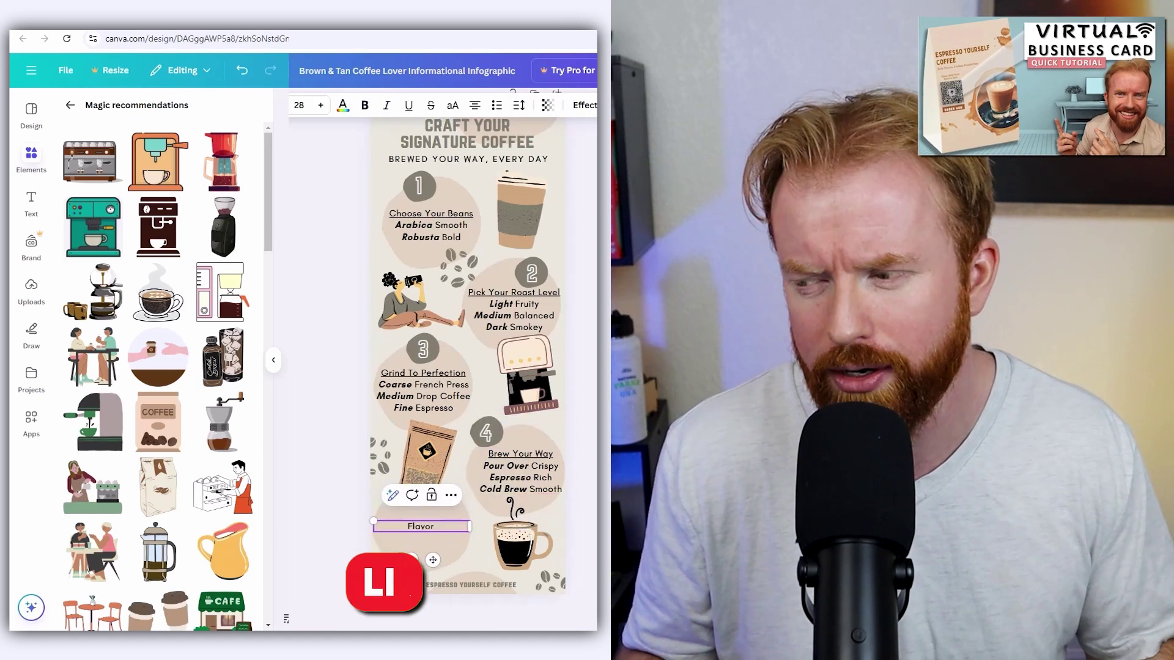
text( & enjoy)
key(Return)
text(Vanilla Bliss)
key(Return)
text(Caramel Sweet)
key(Return)
text(Spiced Kick)
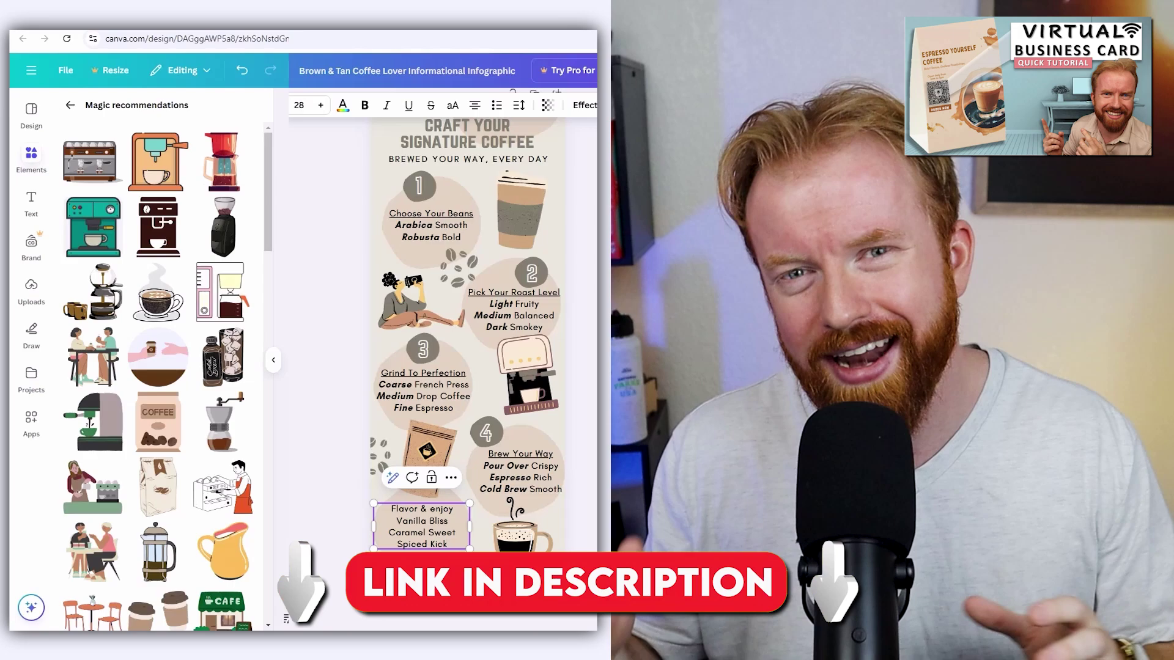
Underline the Flavor & Enjoy heading and make Vanilla, Caramel and Spiced bold italic
triple_click(422, 509)
key(ctrl+u)
double_click(408, 521)
key(ctrl+b)
key(ctrl+i)
double_click(407, 544)
key(ctrl+b)
key(ctrl+i)
double_click(407, 532)
key(ctrl+b)
key(ctrl+i)
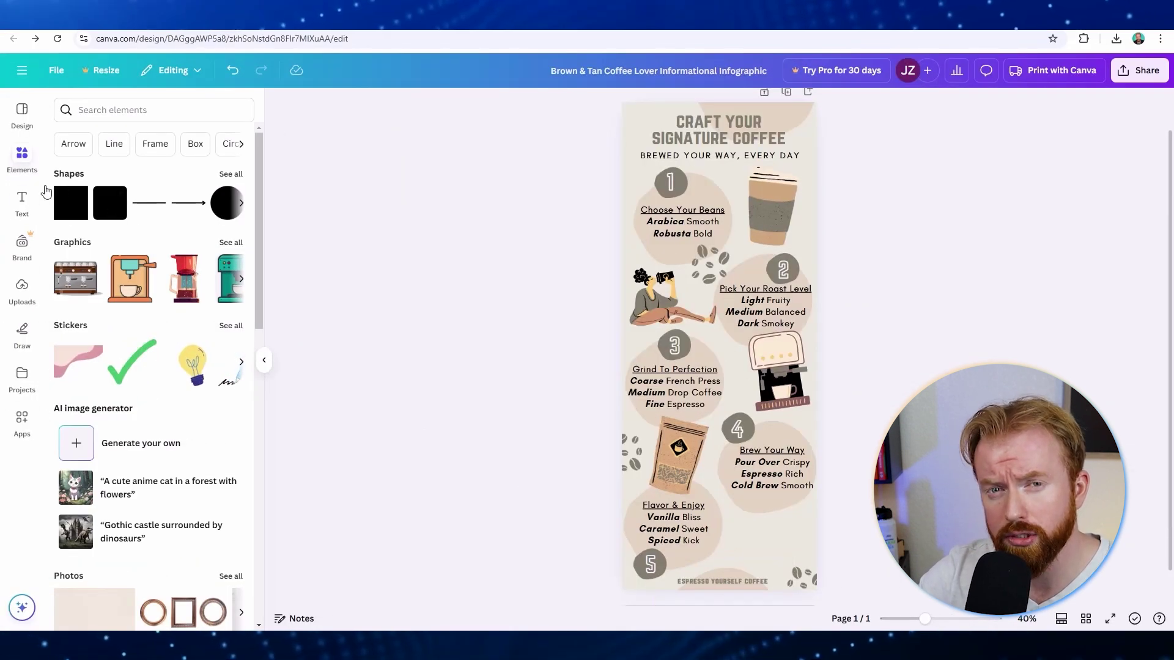
Add the uploaded QR code image and shrink it into the bottom-right corner beside the footer
click(29, 292)
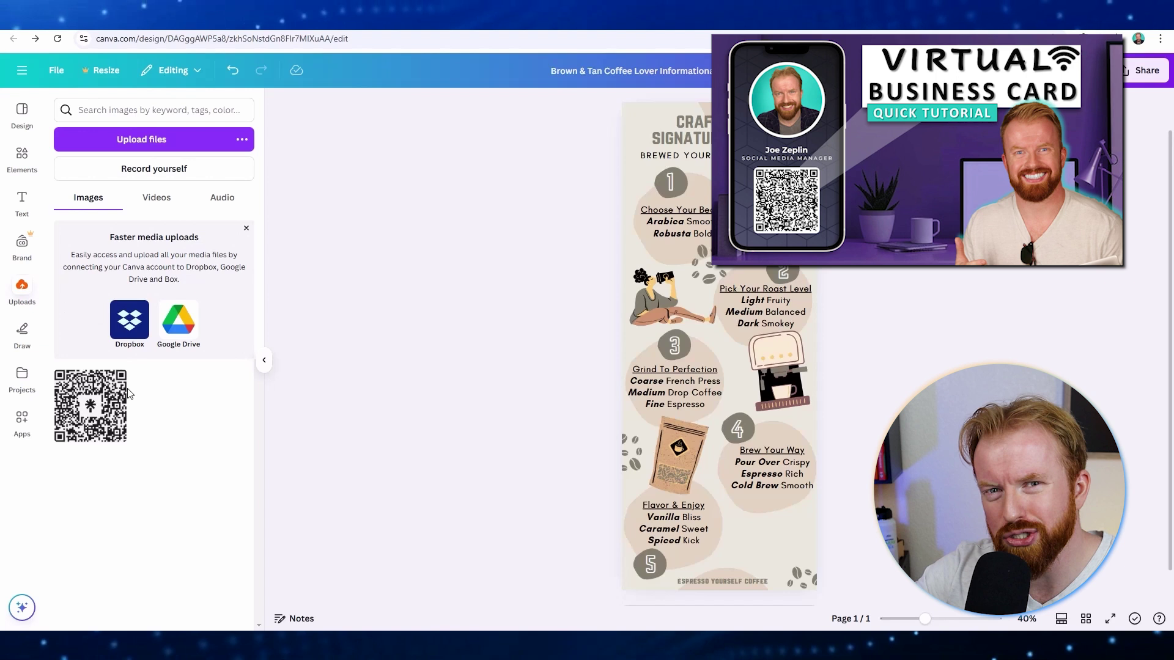
click(94, 418)
drag(783, 283, 775, 547)
Replace the ESPRESSO YOURSELF COFFEE footer text with ORDER NOW
scroll(721, 587, up, 5)
click(758, 533)
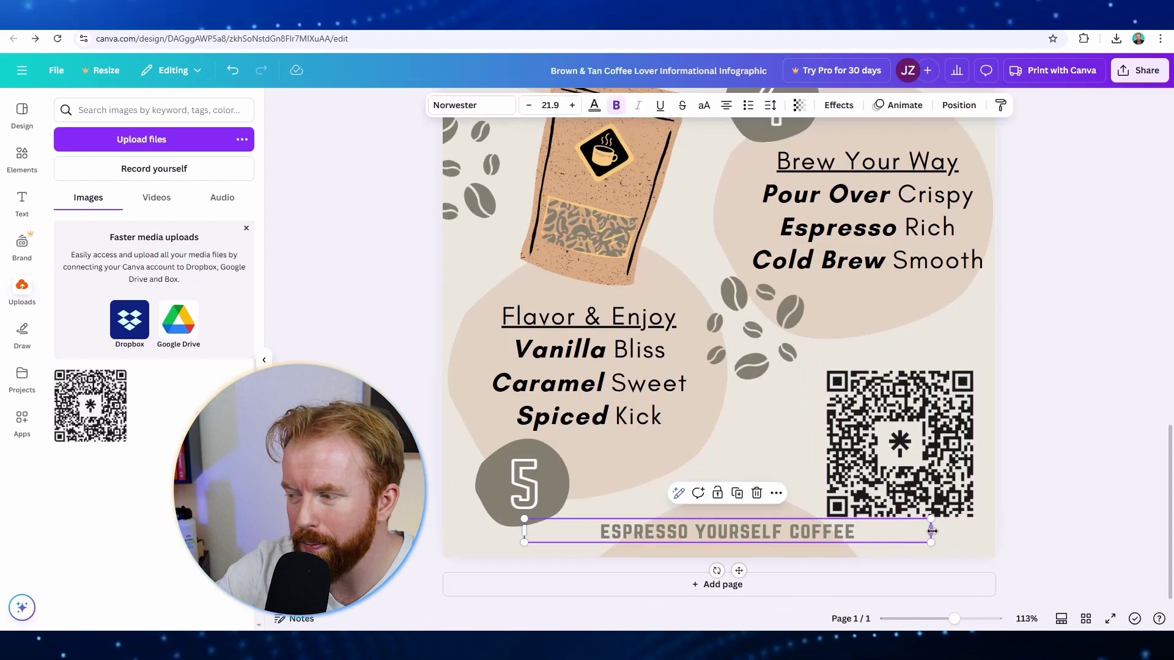
double_click(758, 532)
text(ORDER NOW)
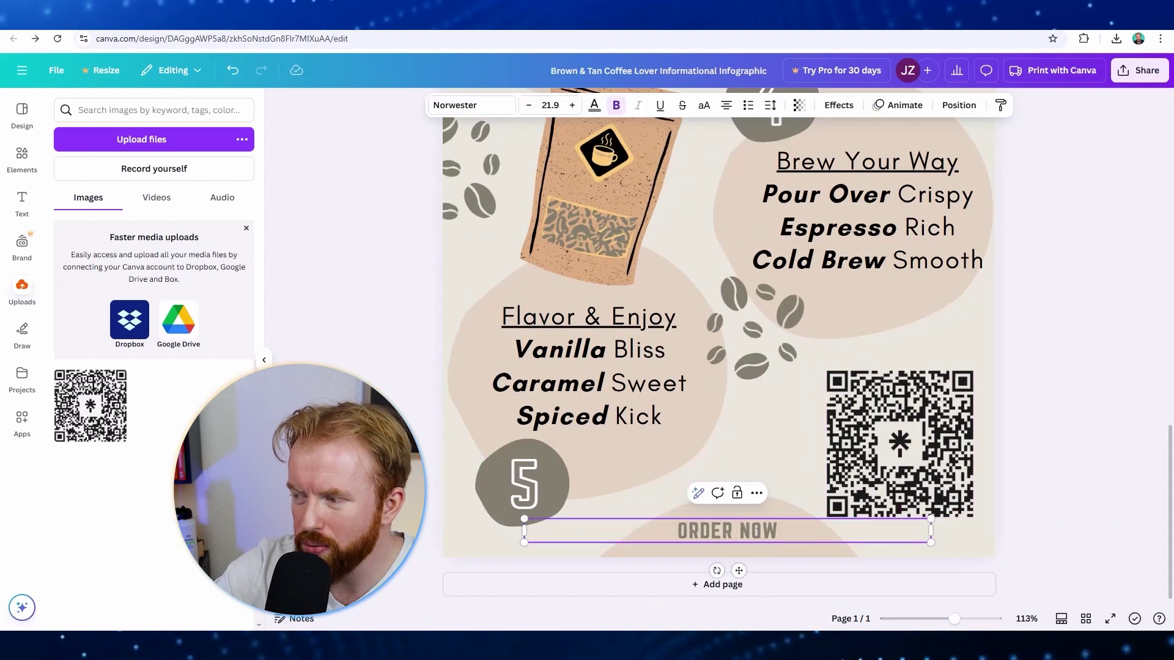
Enlarge the ORDER NOW text and position it just above the QR code
drag(931, 518, 1046, 444)
drag(782, 527, 898, 355)
drag(898, 440, 898, 461)
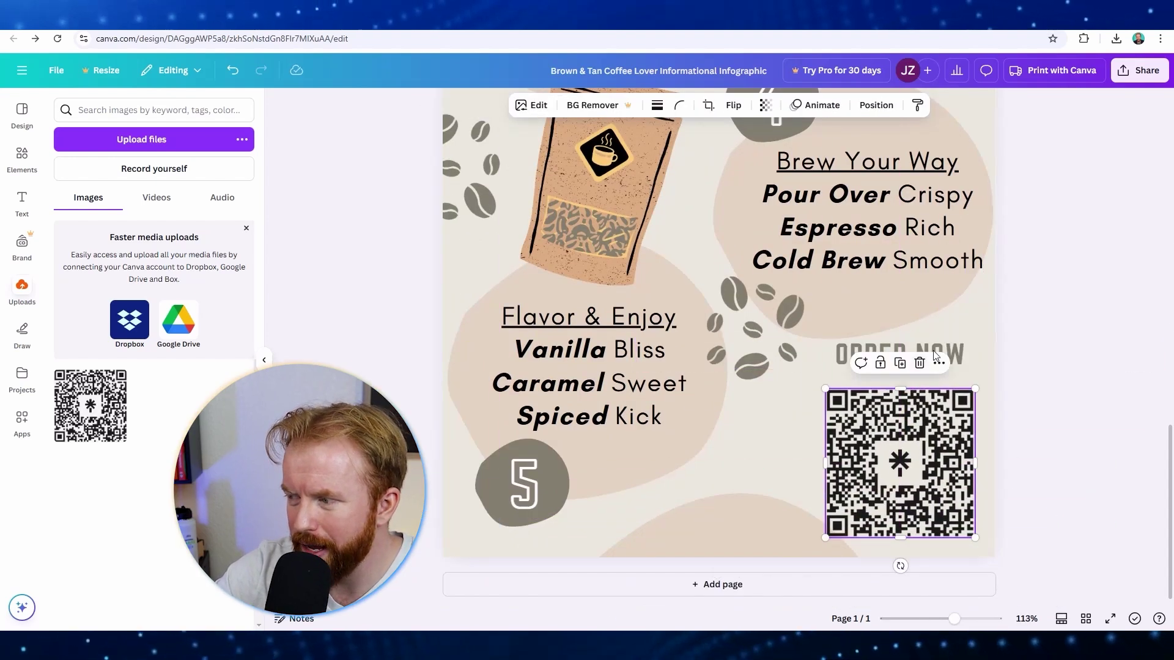
drag(978, 361, 978, 377)
Narrow the ORDER NOW text box from both sides to fit its text
double_click(639, 371)
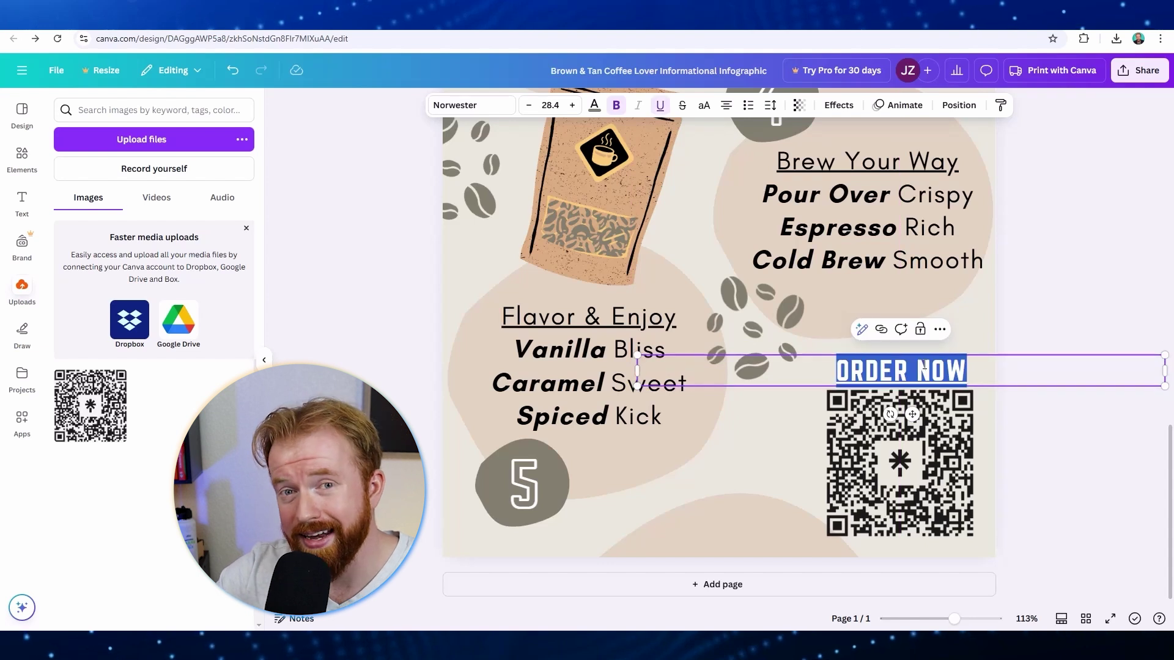
drag(637, 371, 837, 382)
drag(1164, 371, 977, 380)
click(1094, 480)
scroll(1094, 480, down, 5)
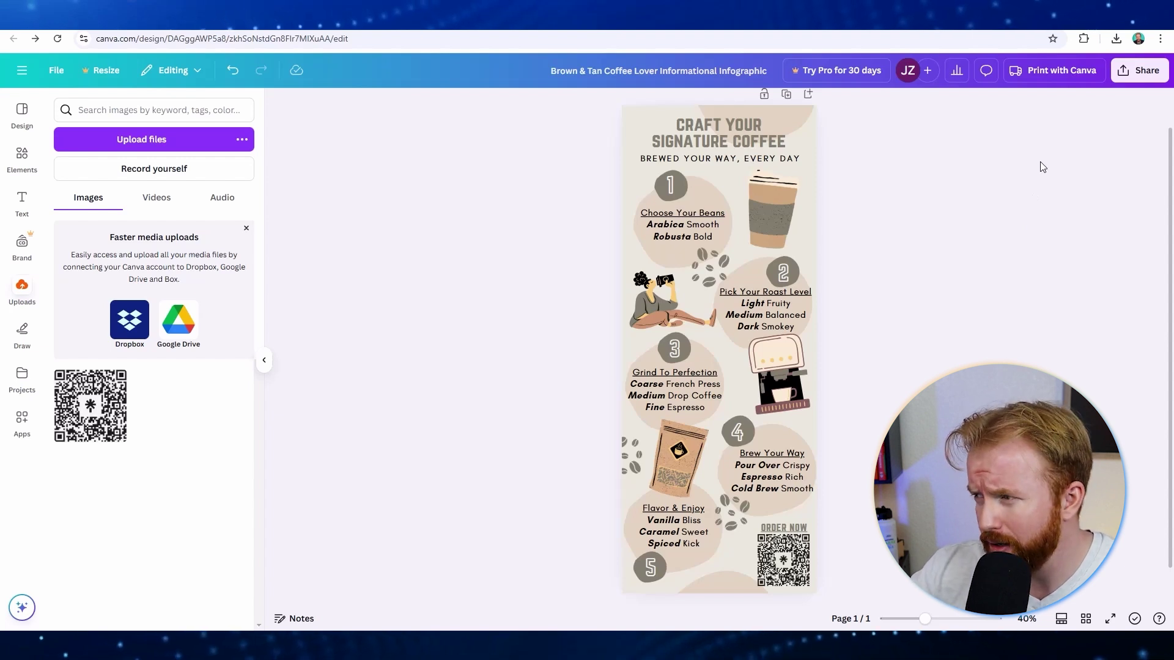
click(1055, 71)
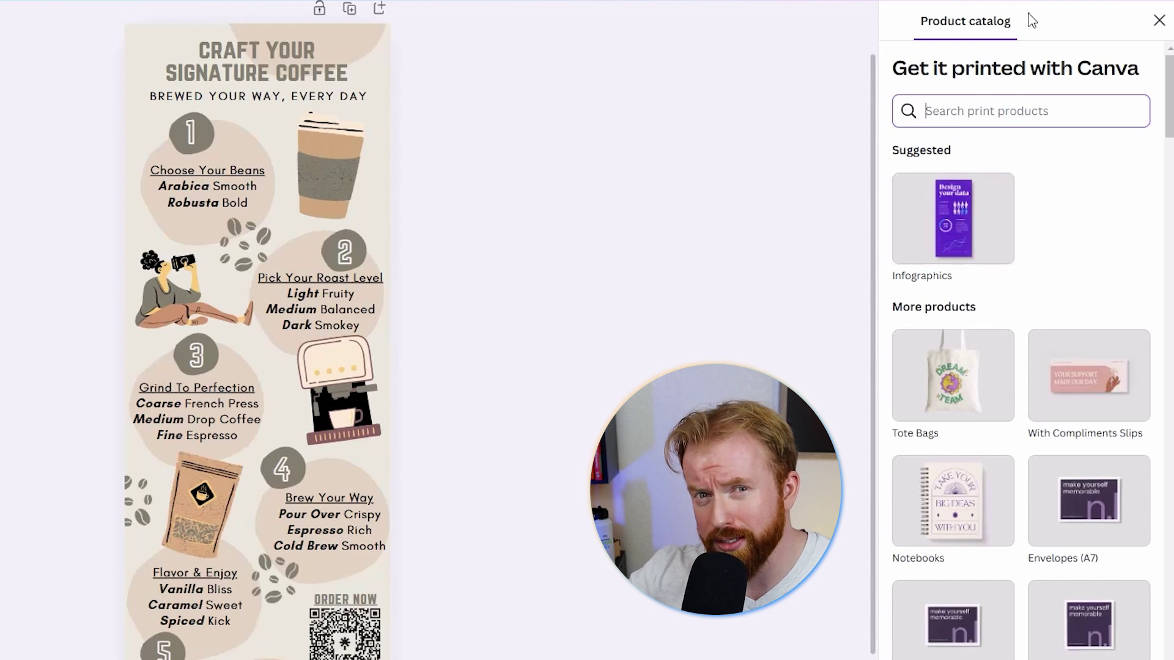
click(964, 229)
scroll(1030, 306, down, 5)
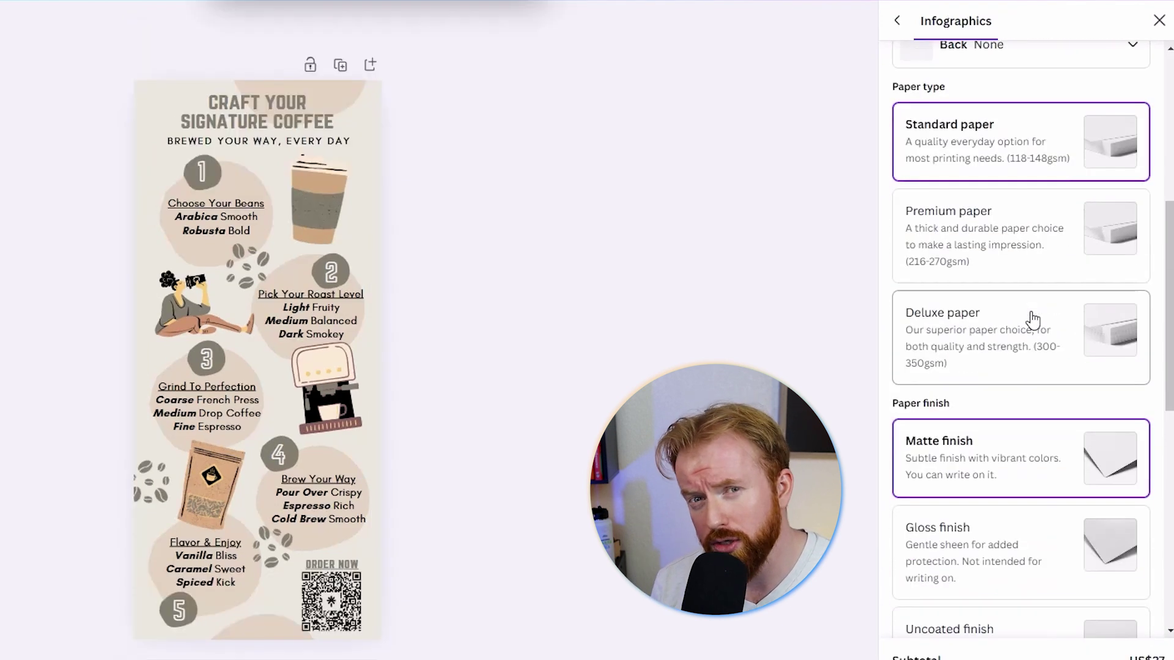
scroll(1033, 318, down, 8)
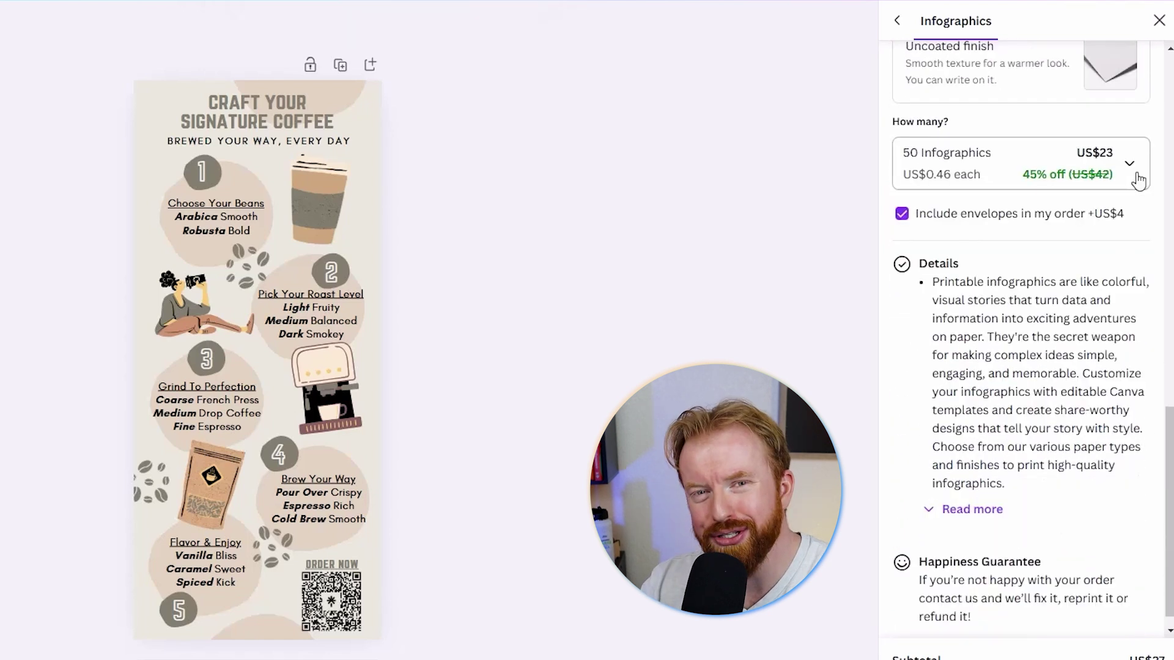
click(1136, 176)
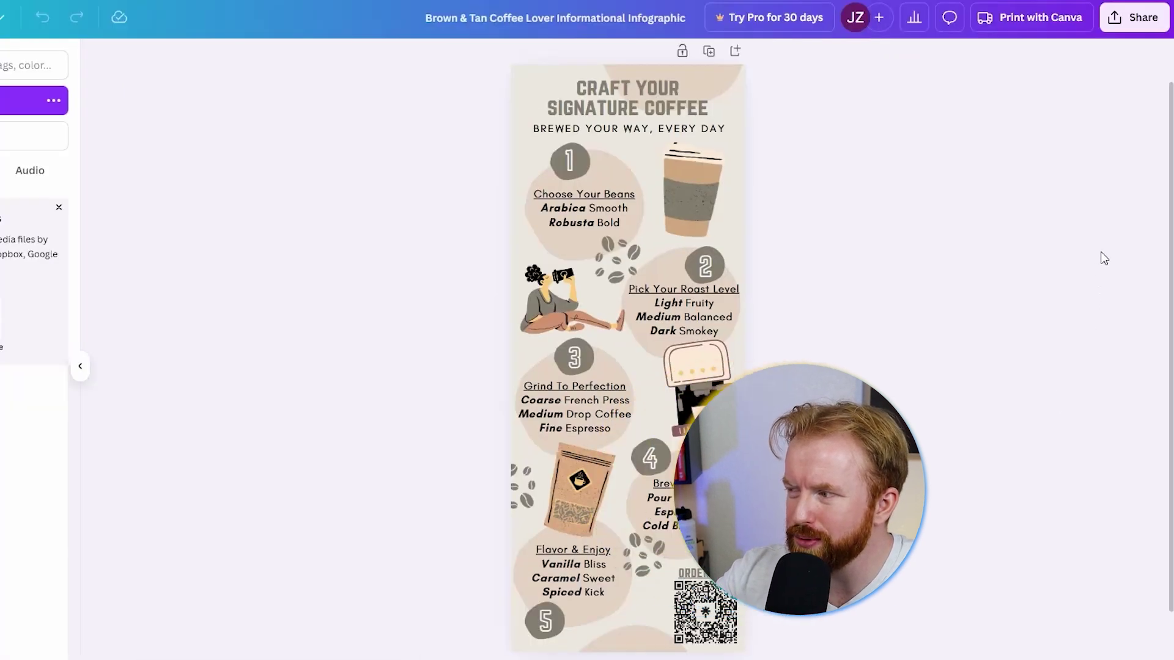
Export the coffee infographic as an 800 × 2,000 px JPG at quality 80
click(1136, 28)
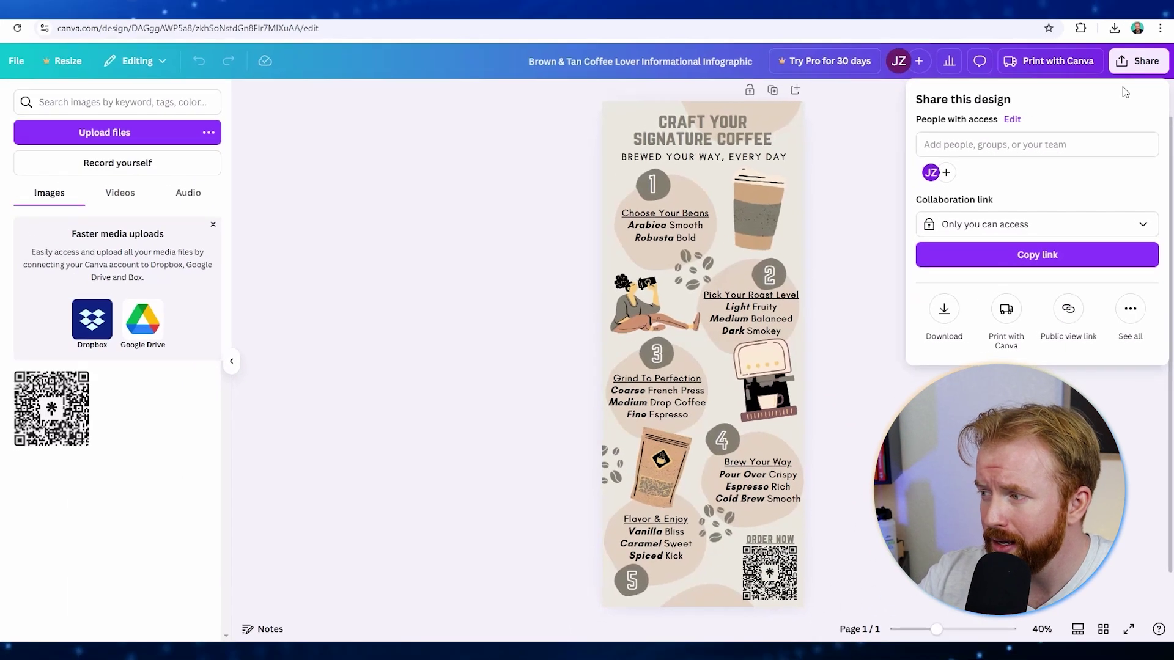
click(952, 312)
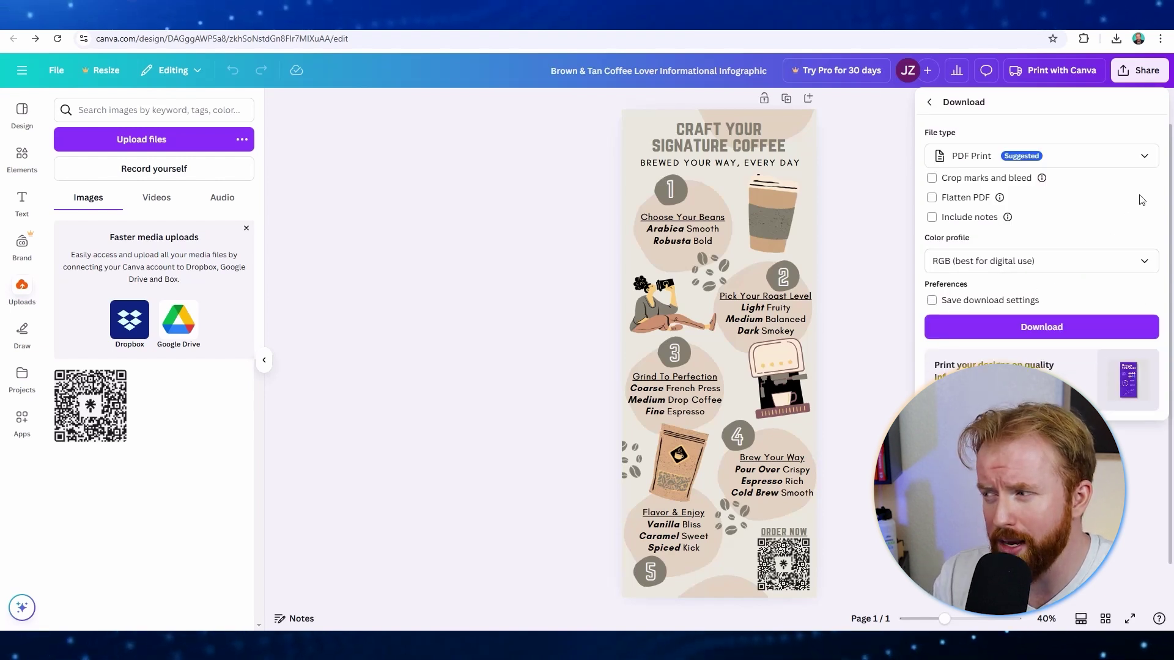
click(1144, 159)
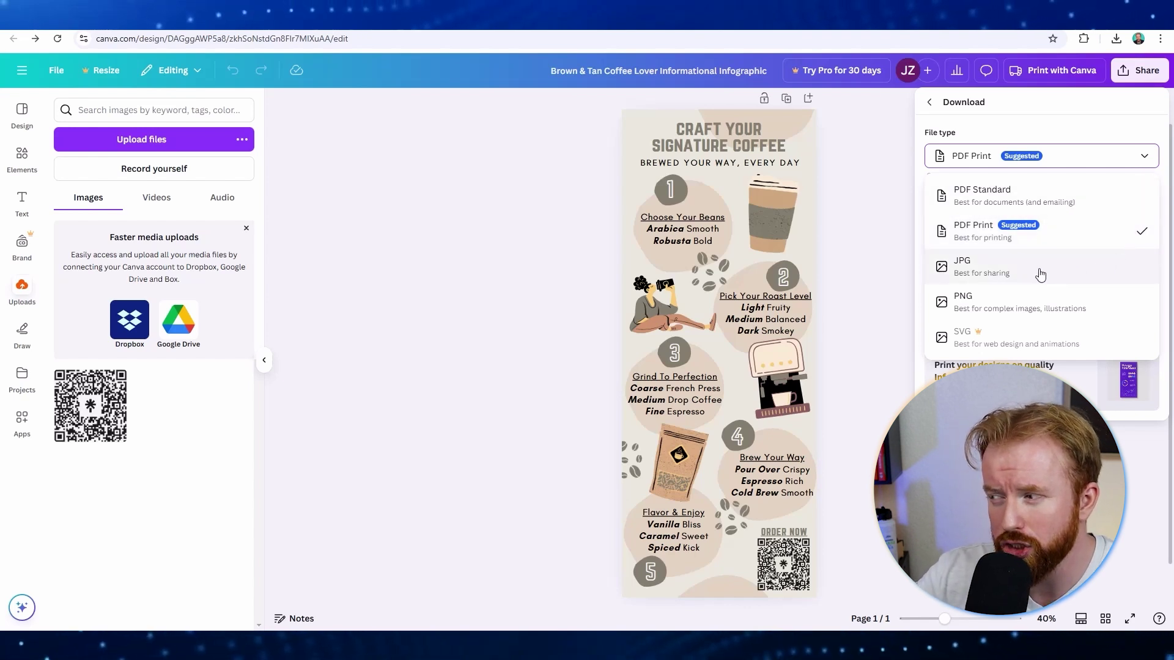
click(1033, 269)
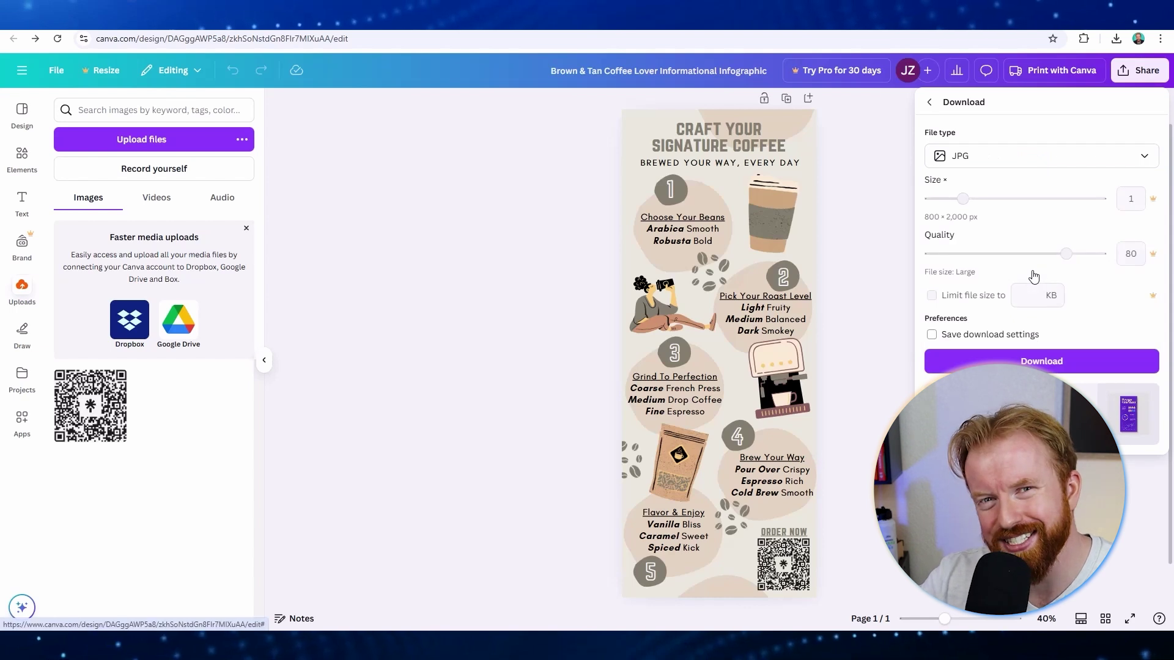
click(1051, 363)
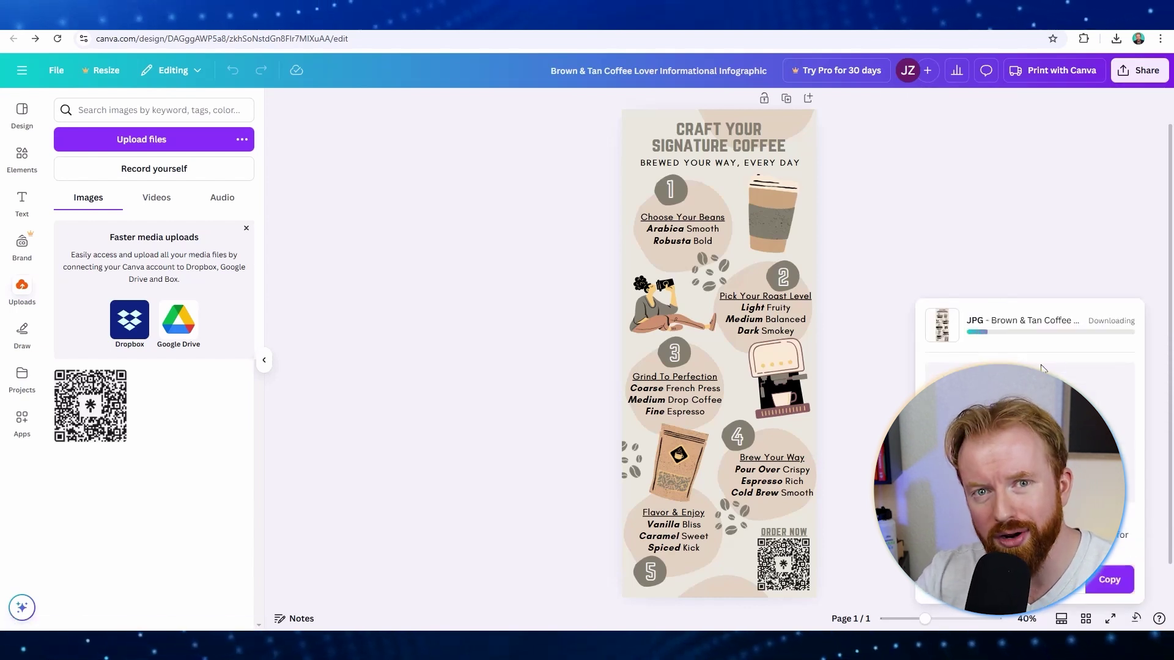